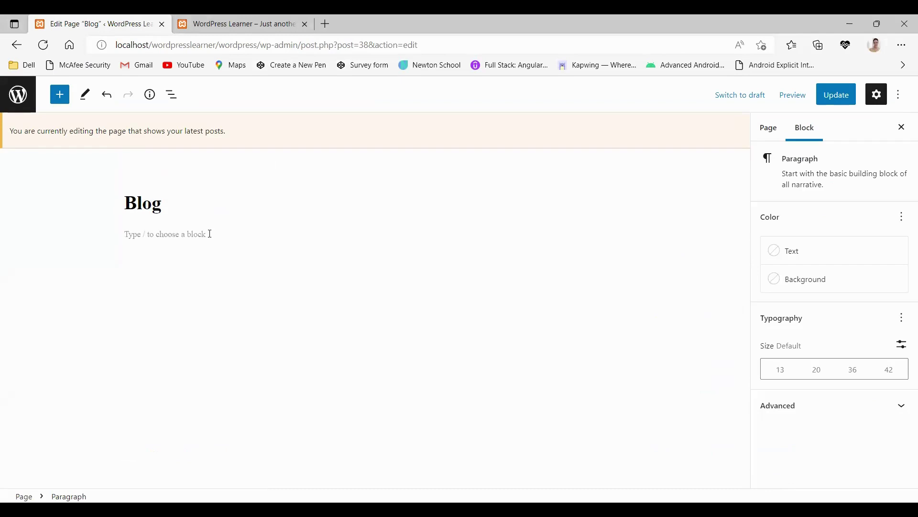
pyautogui.write('sfdjhskj')
pyautogui.press('Return')
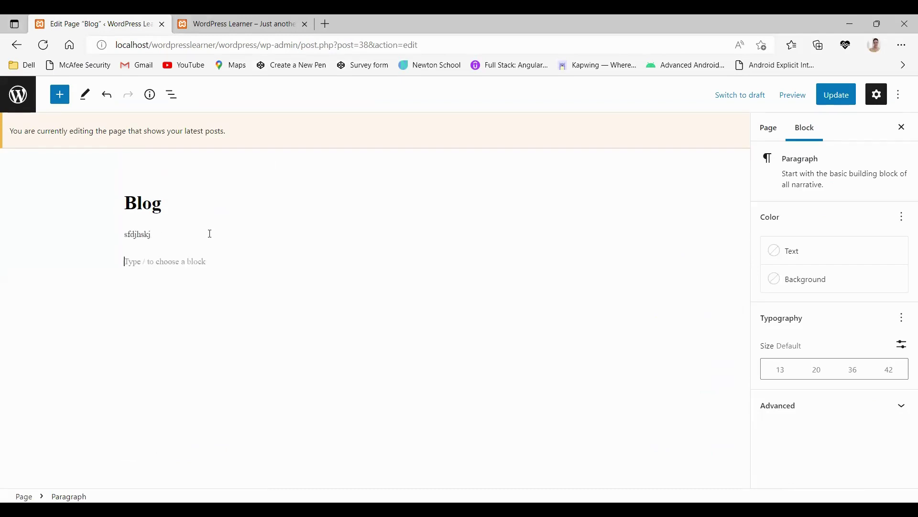
pyautogui.click(59, 95)
pyautogui.scroll(-10, 79, 334)
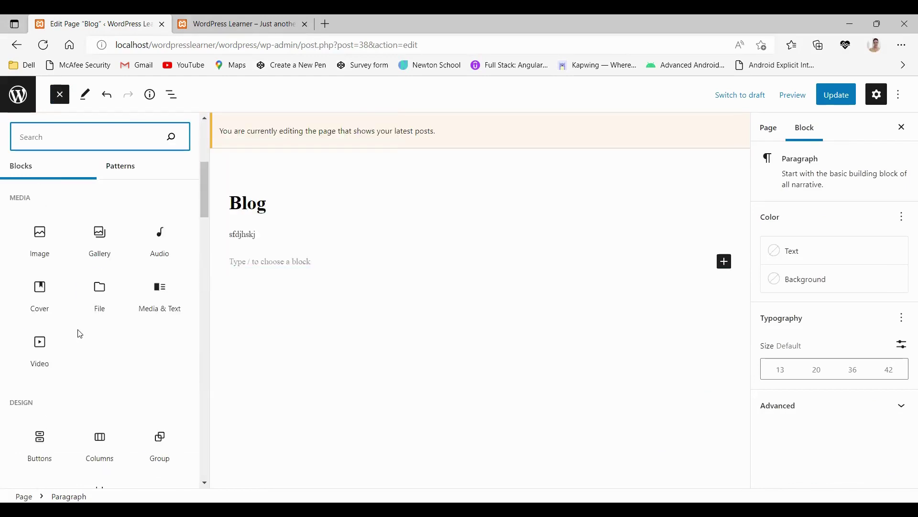
pyautogui.scroll(-2, 79, 333)
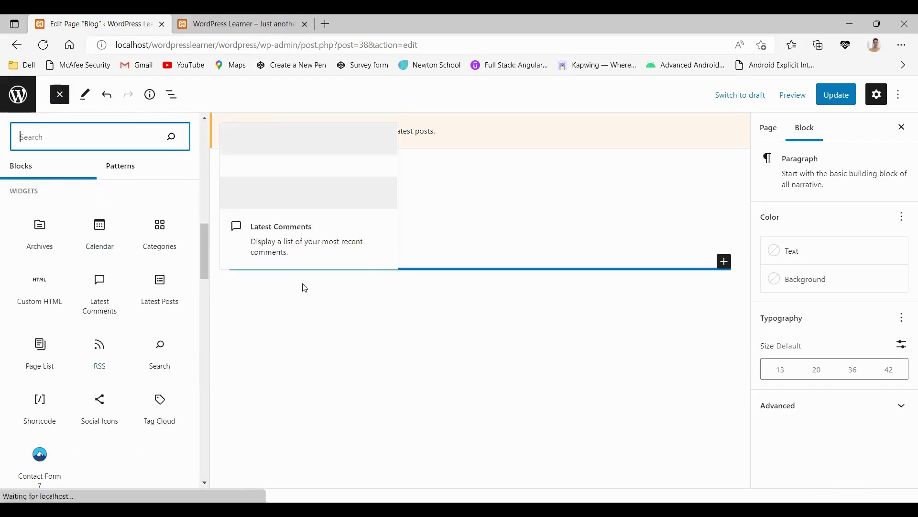
pyautogui.click(375, 255)
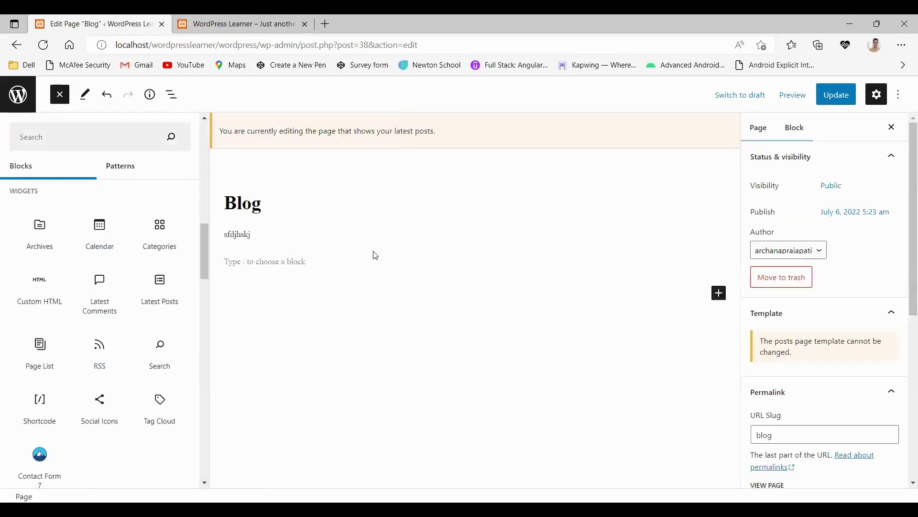
pyautogui.click(243, 262)
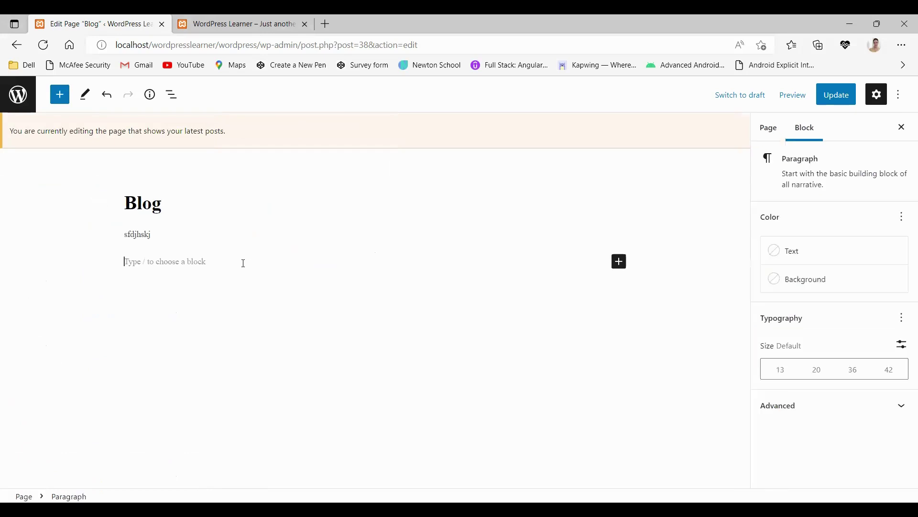
pyautogui.press('BackSpace')
pyautogui.press('BackSpace')
pyautogui.press('BackSpace')
pyautogui.press('BackSpace')
pyautogui.press('BackSpace')
pyautogui.press('BackSpace')
pyautogui.press('BackSpace')
pyautogui.press('BackSpace')
pyautogui.press('BackSpace')
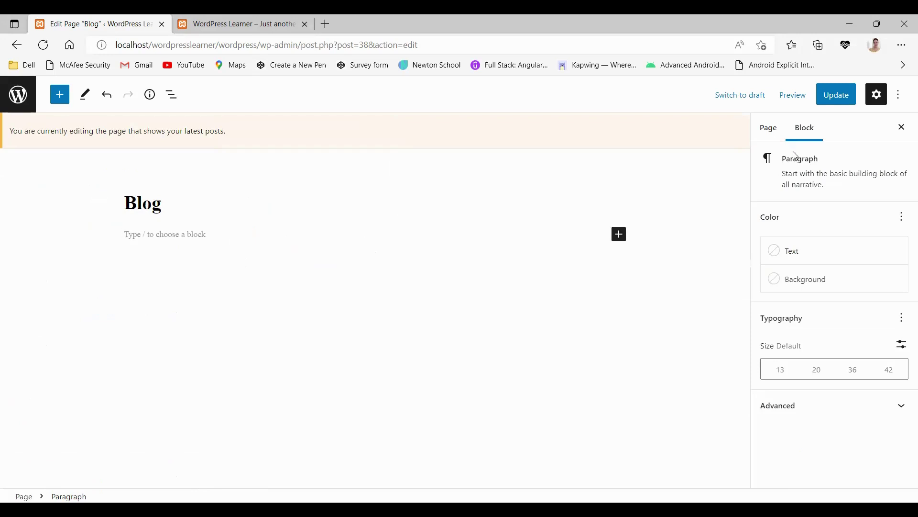
# - Update the Blog page and return to the list of all pages
pyautogui.click(838, 101)
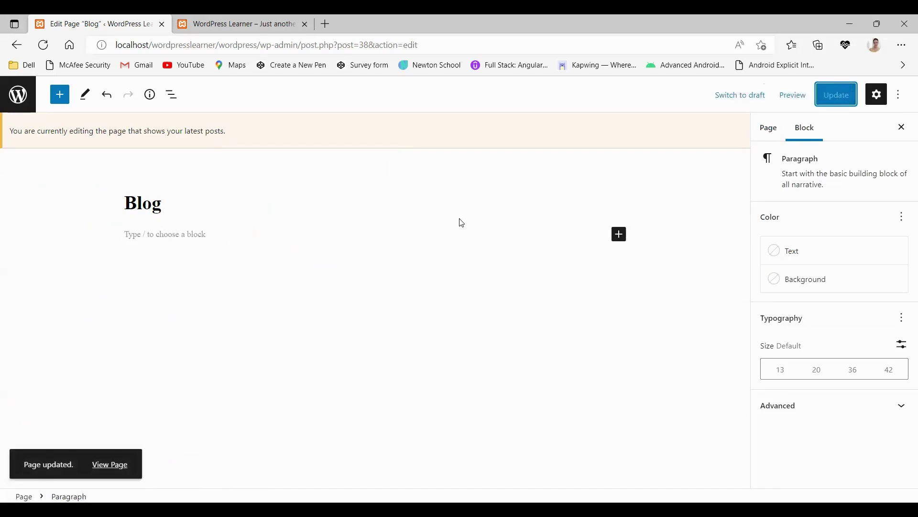
pyautogui.click(23, 104)
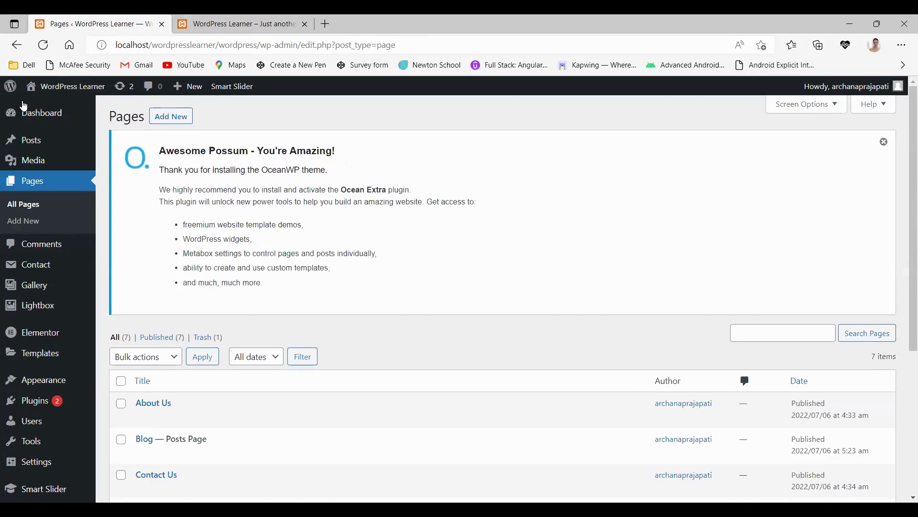
# - Search the plugin directory for "classic", and install and activate the Classic Editor plugin
pyautogui.click(35, 405)
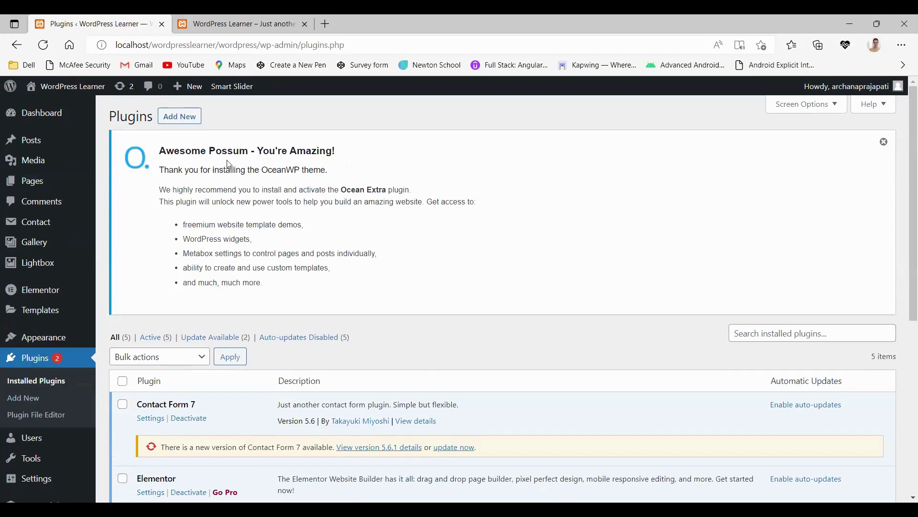
pyautogui.click(185, 118)
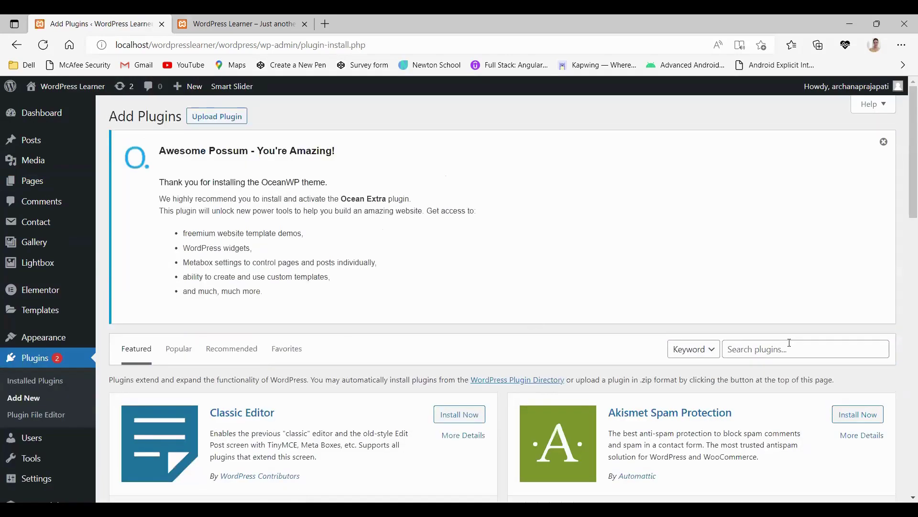
pyautogui.click(790, 348)
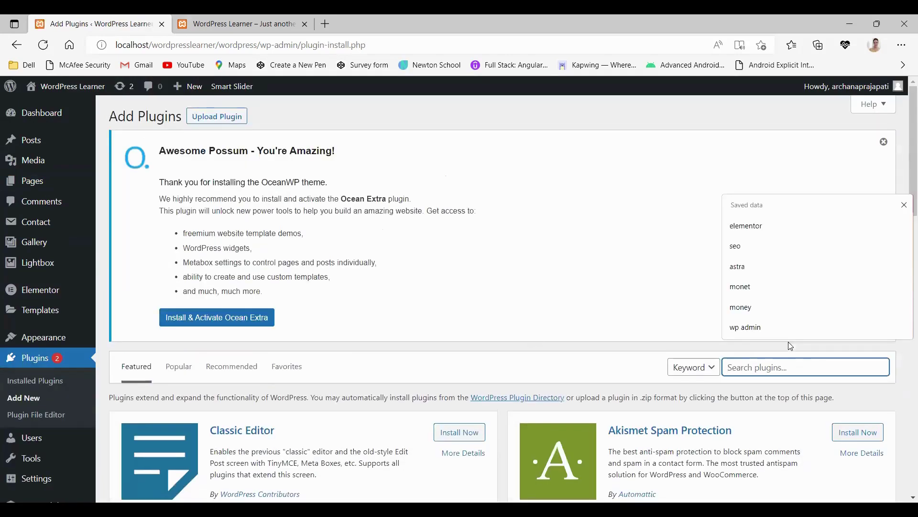
pyautogui.write('classic')
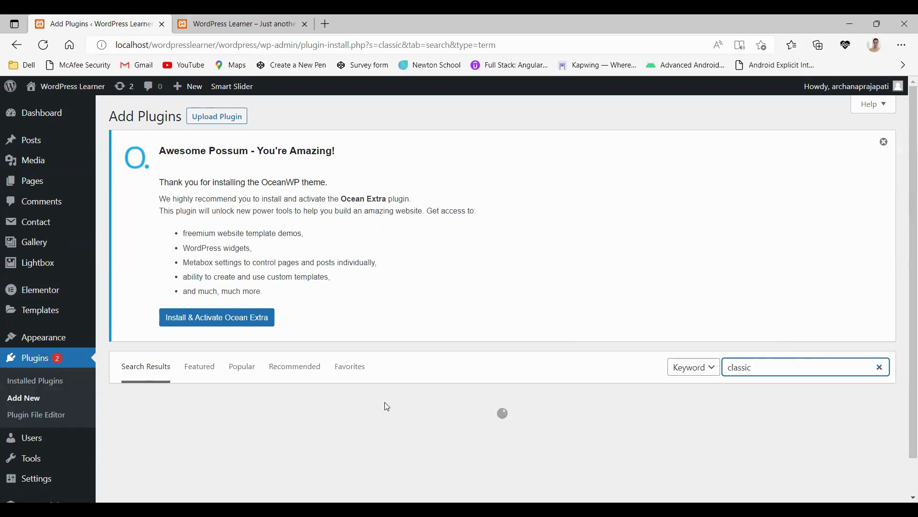
pyautogui.scroll(-2, 385, 402)
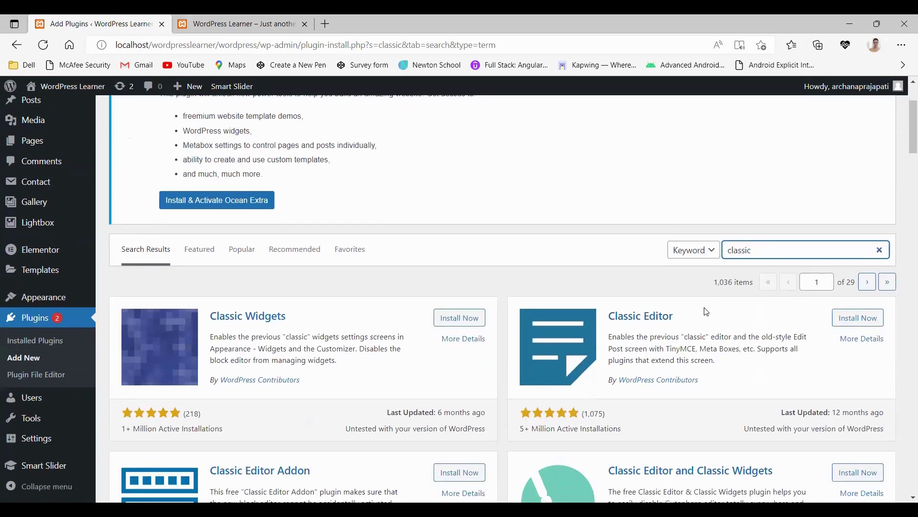
pyautogui.click(857, 320)
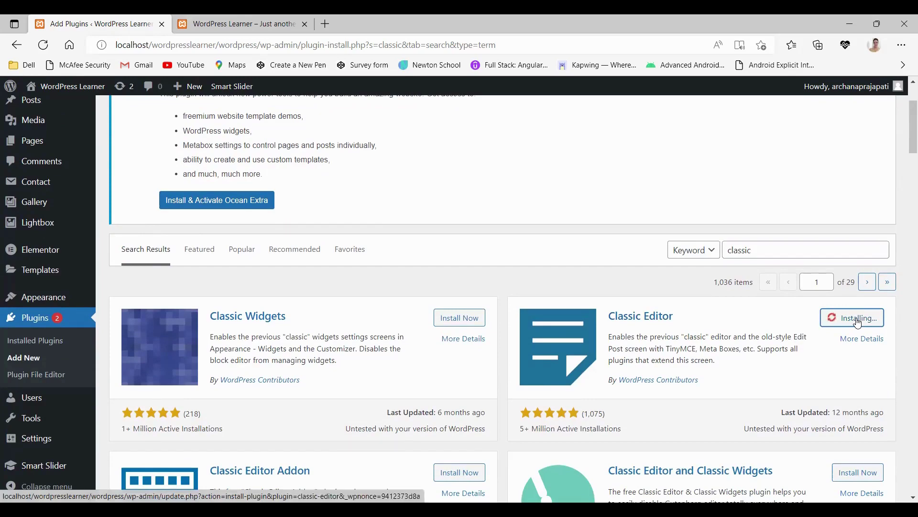
pyautogui.click(857, 320)
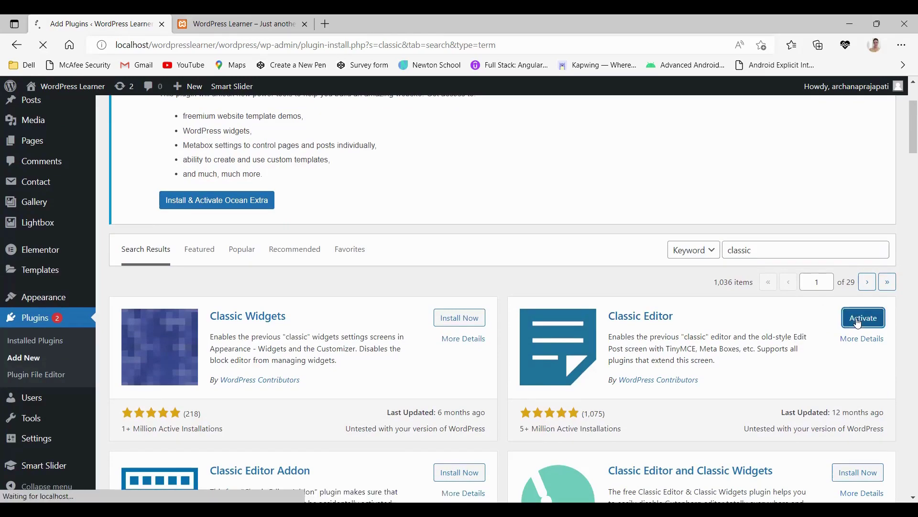
# - In the Classic Editor plugin's settings, choose Classic editor as the default editor for all users and save the changes
pyautogui.scroll(-7, 264, 298)
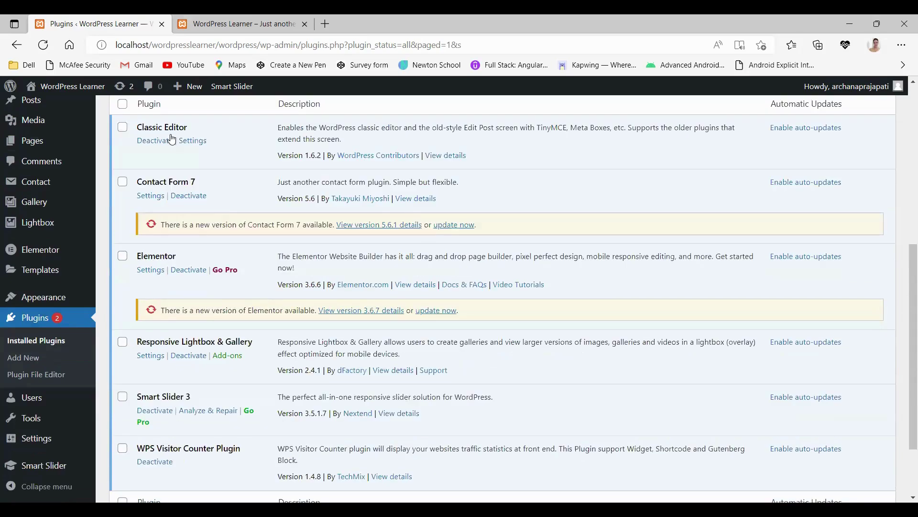
pyautogui.click(189, 141)
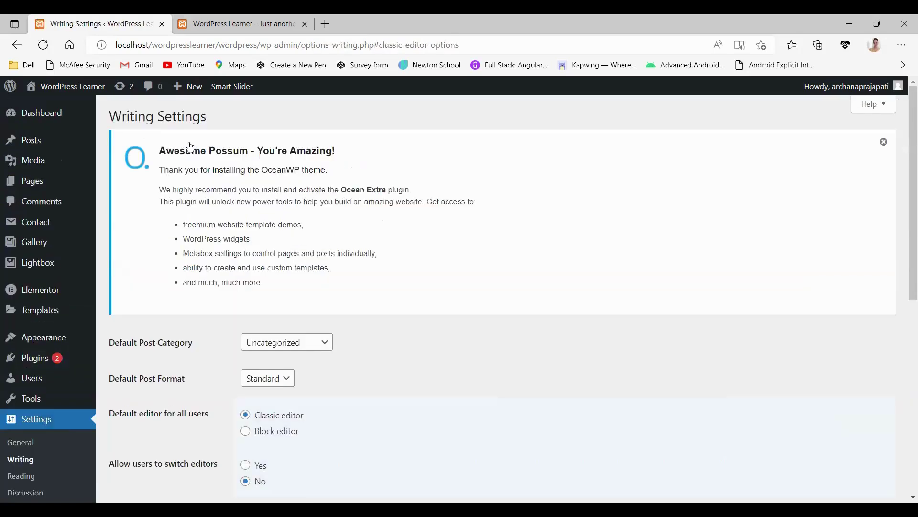
pyautogui.scroll(-2, 291, 277)
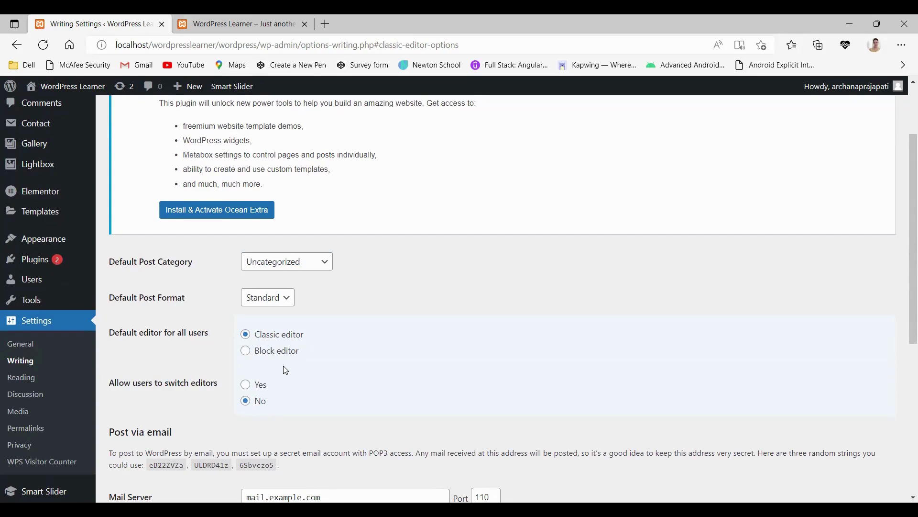
pyautogui.click(246, 354)
pyautogui.click(245, 339)
pyautogui.scroll(-6, 209, 374)
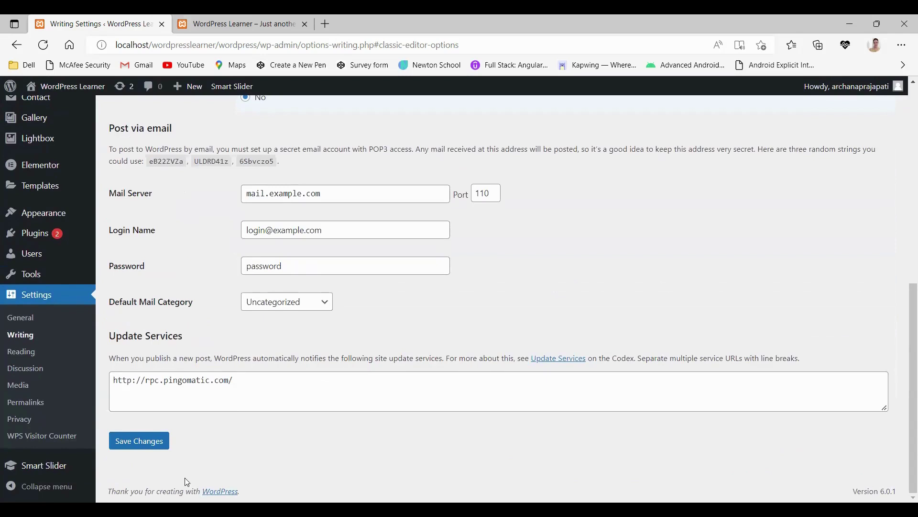
pyautogui.click(154, 443)
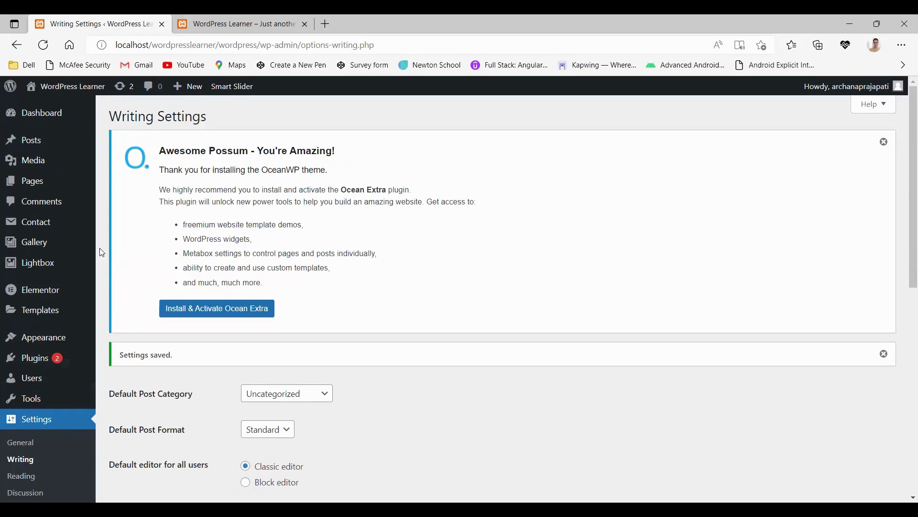
# - Open the About Us page for editing from the list of pages
pyautogui.click(39, 184)
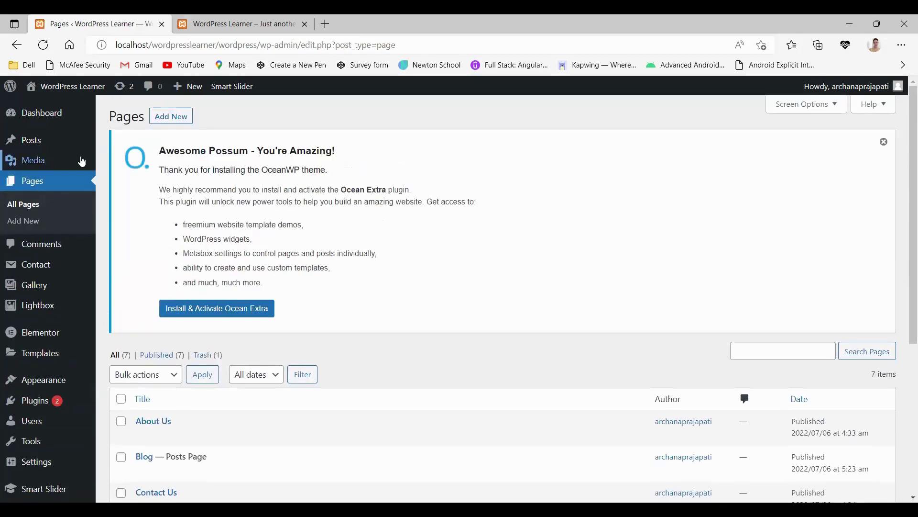
pyautogui.moveTo(82, 163)
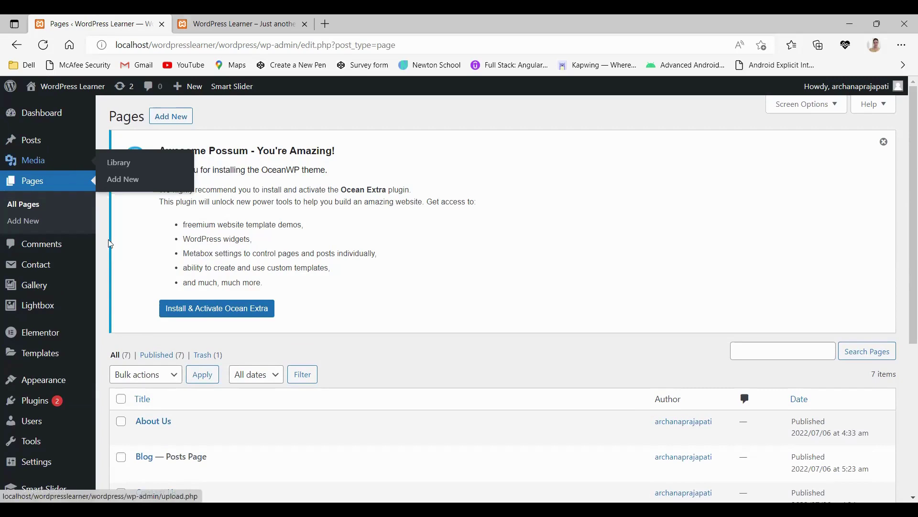
pyautogui.scroll(-2, 157, 335)
pyautogui.scroll(-3, 156, 332)
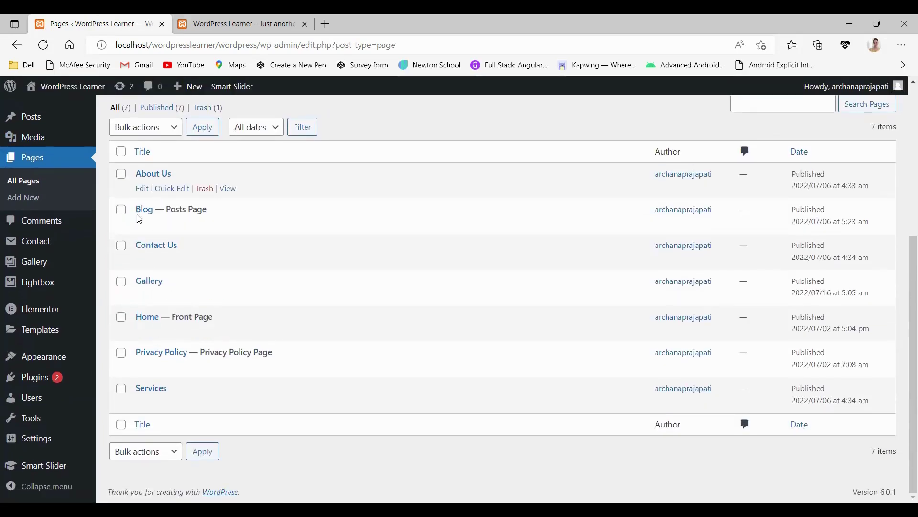
pyautogui.click(142, 189)
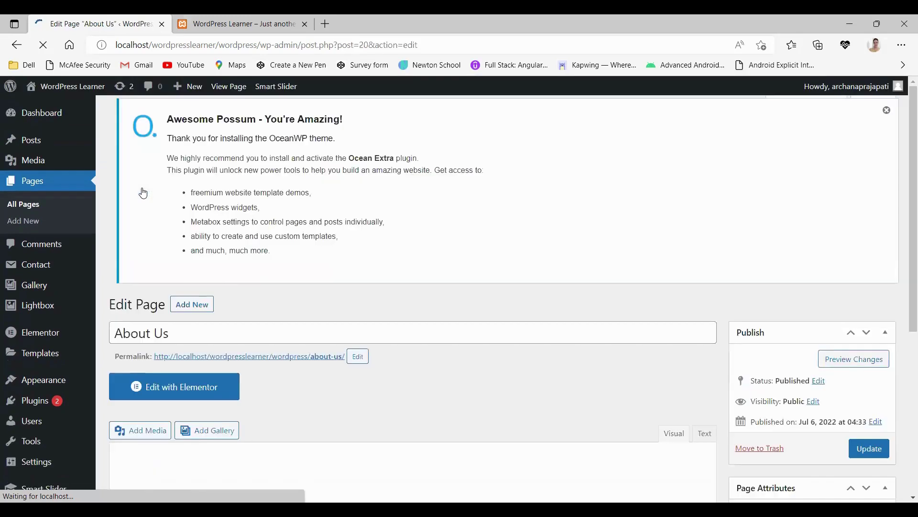
# - Write a greeting line with the author's full name and "from West Bengal.", and a second paragraph "I love design and creativity."
pyautogui.scroll(-5, 71, 158)
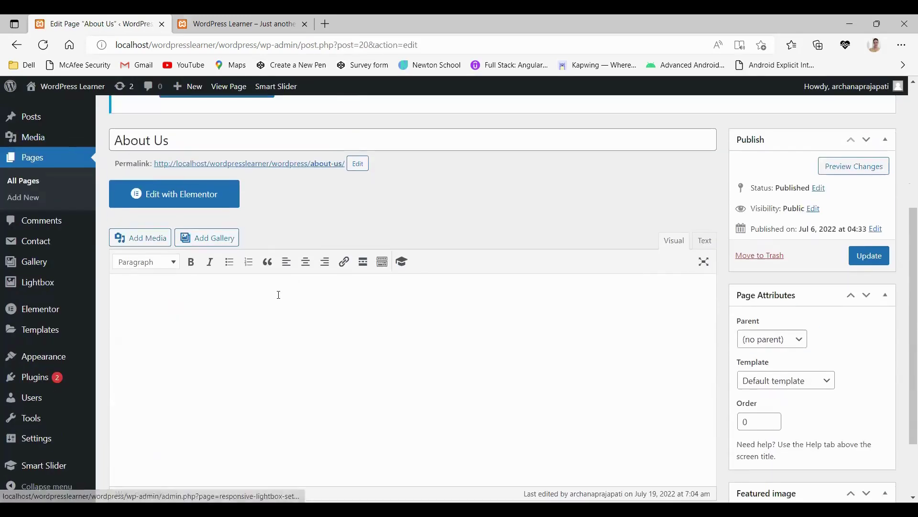
pyautogui.scroll(-2, 278, 294)
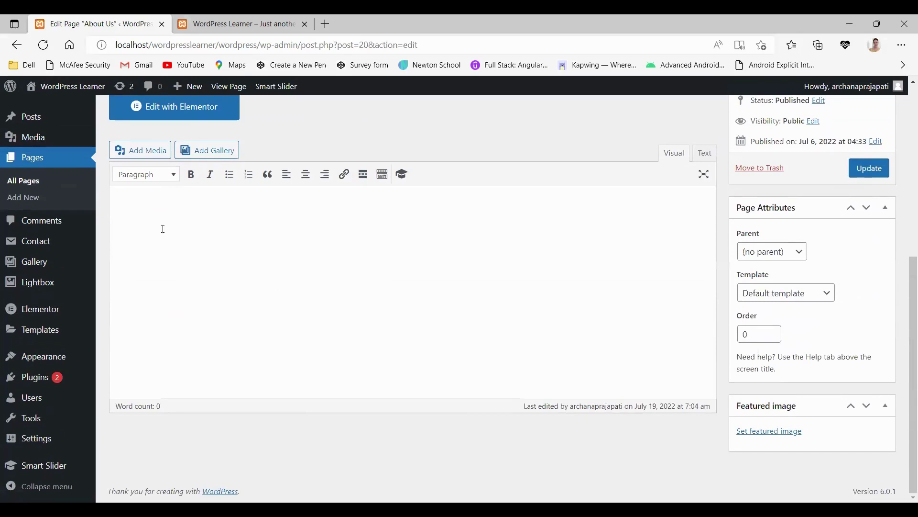
pyautogui.scroll(2, 120, 219)
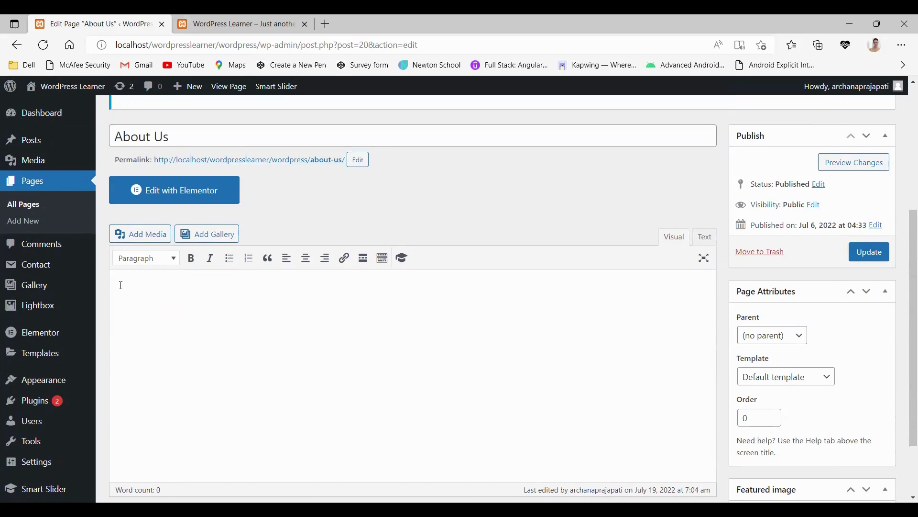
pyautogui.write('Hi I am Archana Prajapati from Webs')
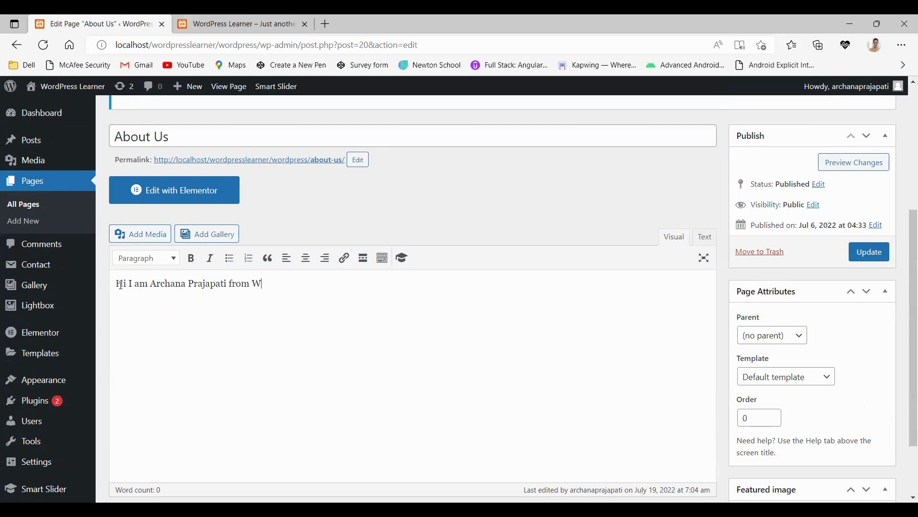
pyautogui.press('BackSpace')
pyautogui.press('BackSpace')
pyautogui.write('st bengal')
pyautogui.press('BackSpace')
pyautogui.press('BackSpace')
pyautogui.press('BackSpace')
pyautogui.press('BackSpace')
pyautogui.press('BackSpace')
pyautogui.press('BackSpace')
pyautogui.write('Bengal.')
pyautogui.press('Return')
pyautogui.write('I love design')
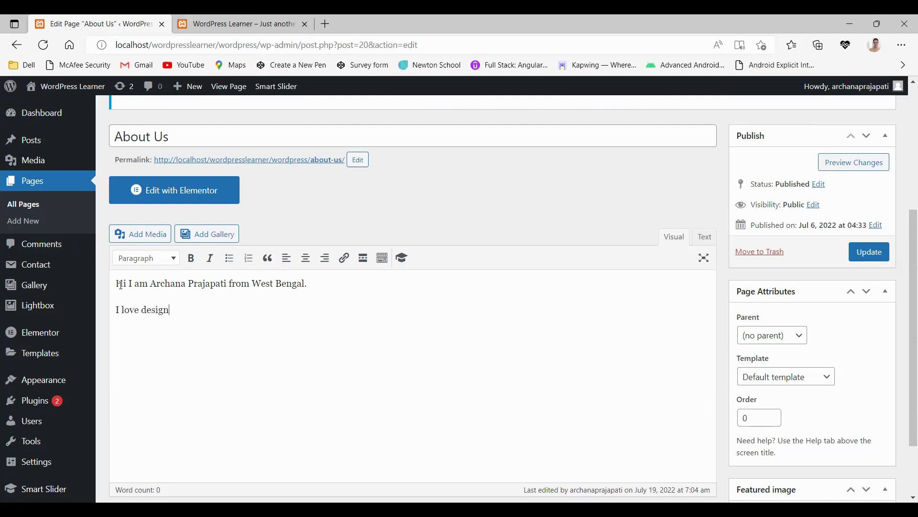
pyautogui.write(' and creativity.')
# - Try Heading 1 and Heading 2 on the greeting line and set it to Heading 3
pyautogui.moveTo(317, 280); pyautogui.dragTo(170, 266)
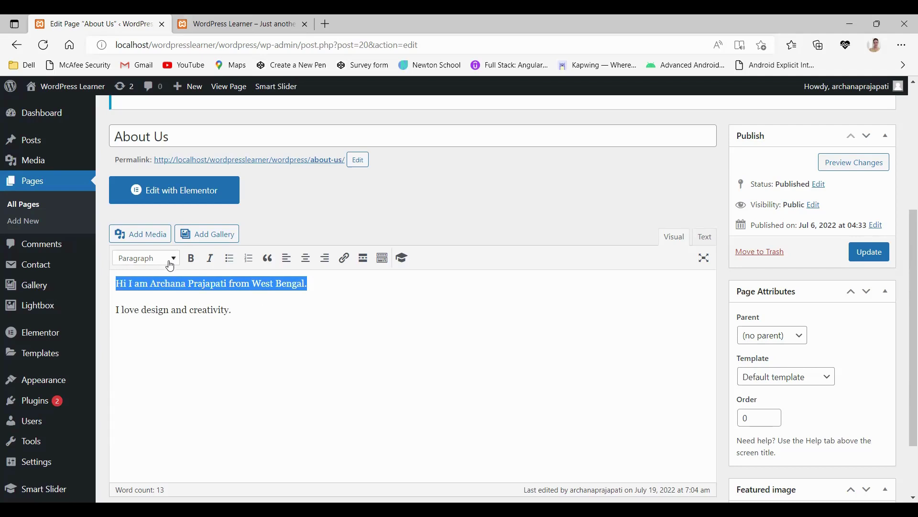
pyautogui.click(170, 264)
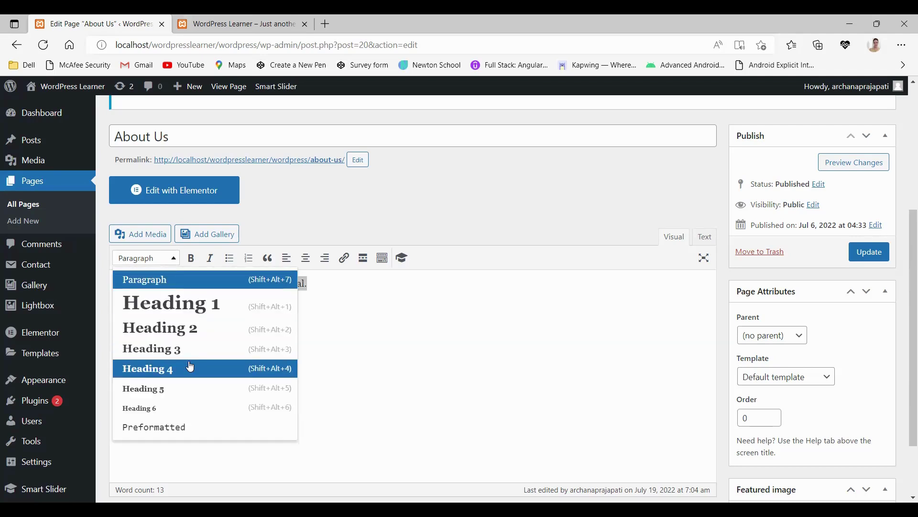
pyautogui.click(177, 310)
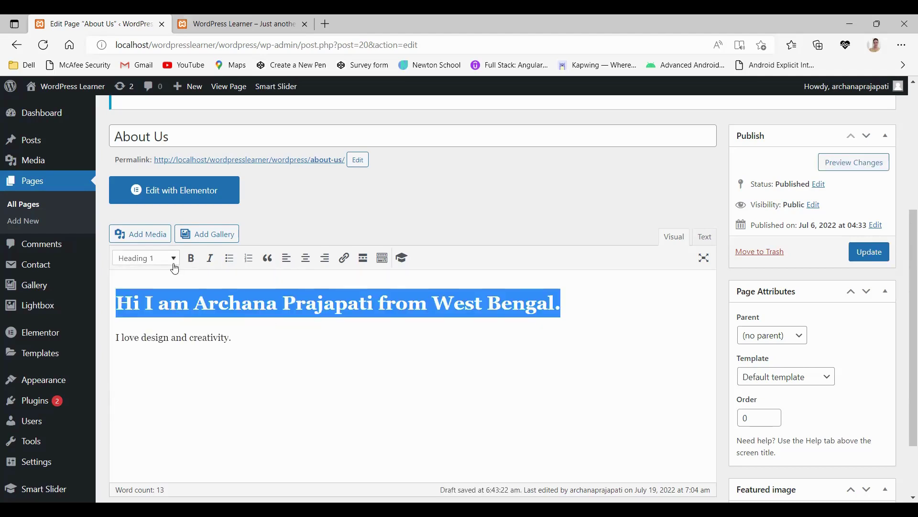
pyautogui.click(158, 259)
pyautogui.click(186, 330)
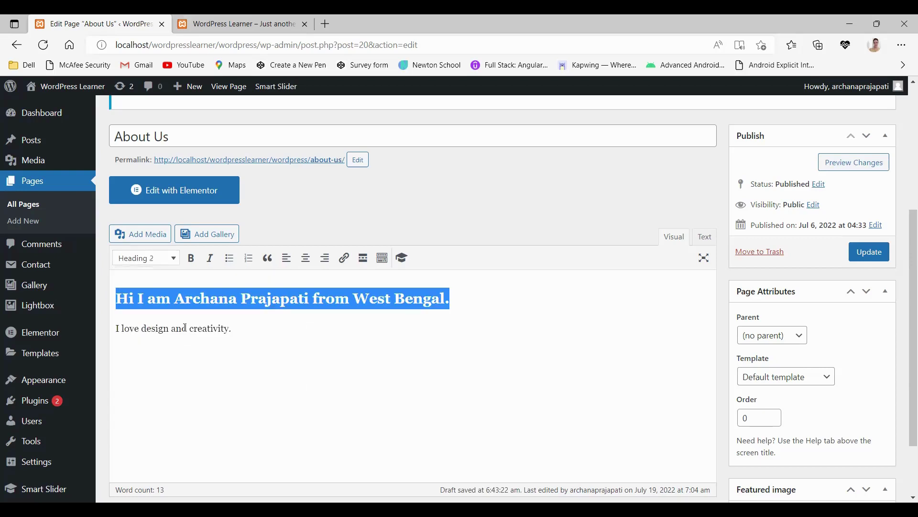
pyautogui.click(170, 259)
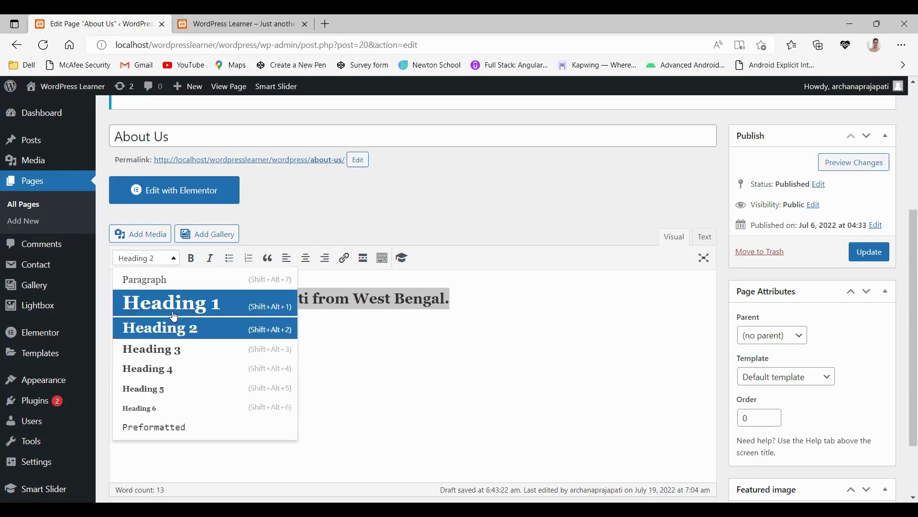
pyautogui.click(173, 350)
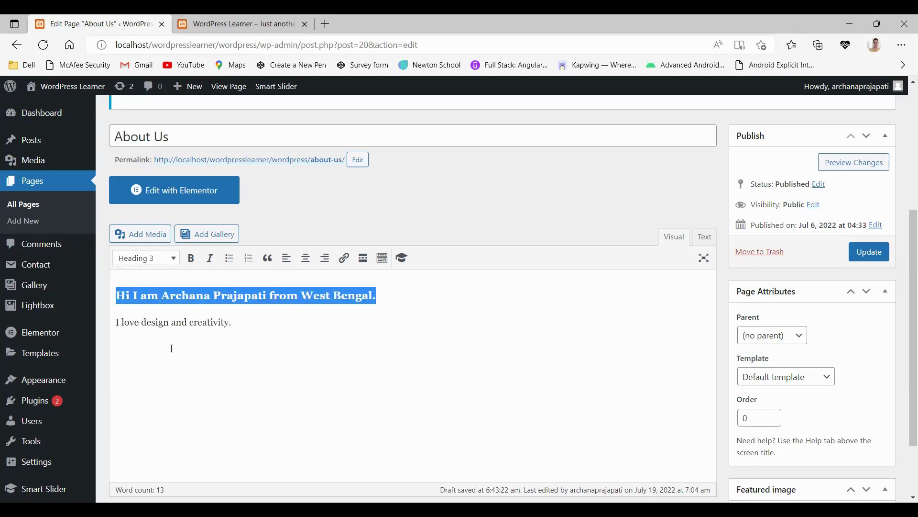
# - Try Heading 4, Heading 5, Heading 6, Preformatted and Heading 1 on the greeting line and set it to Paragraph
pyautogui.click(169, 263)
pyautogui.click(169, 368)
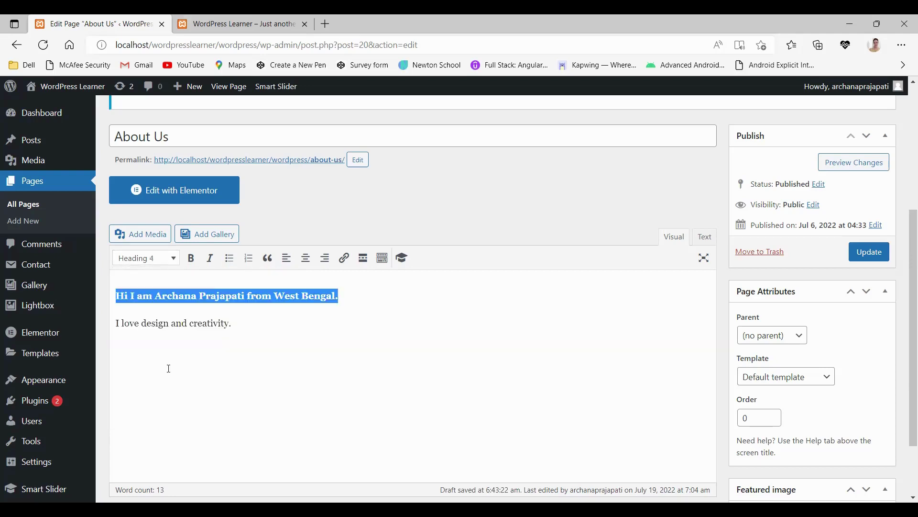
pyautogui.click(170, 264)
pyautogui.click(180, 390)
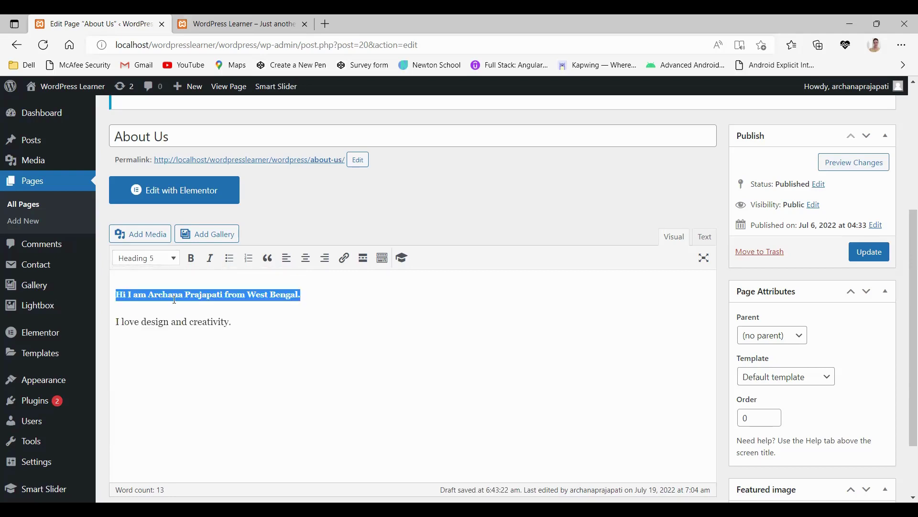
pyautogui.click(168, 263)
pyautogui.click(177, 407)
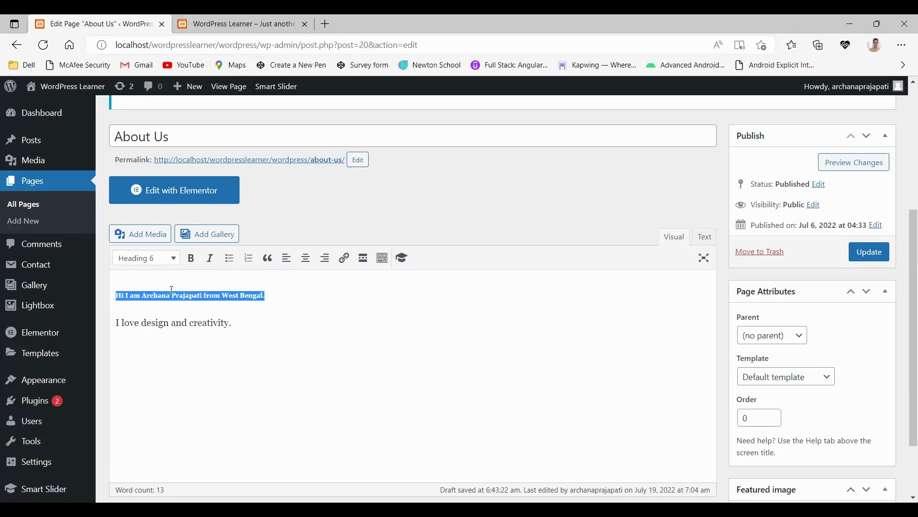
pyautogui.click(166, 263)
pyautogui.click(191, 430)
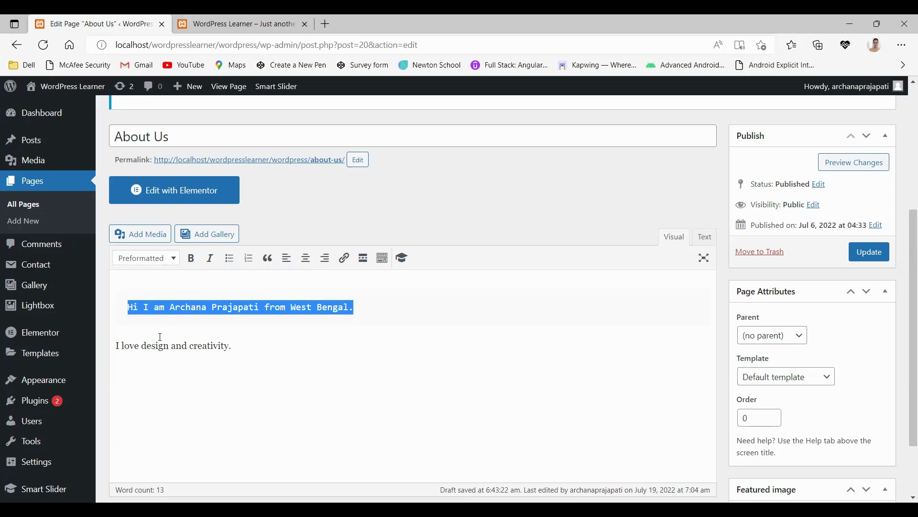
pyautogui.click(166, 261)
pyautogui.click(167, 302)
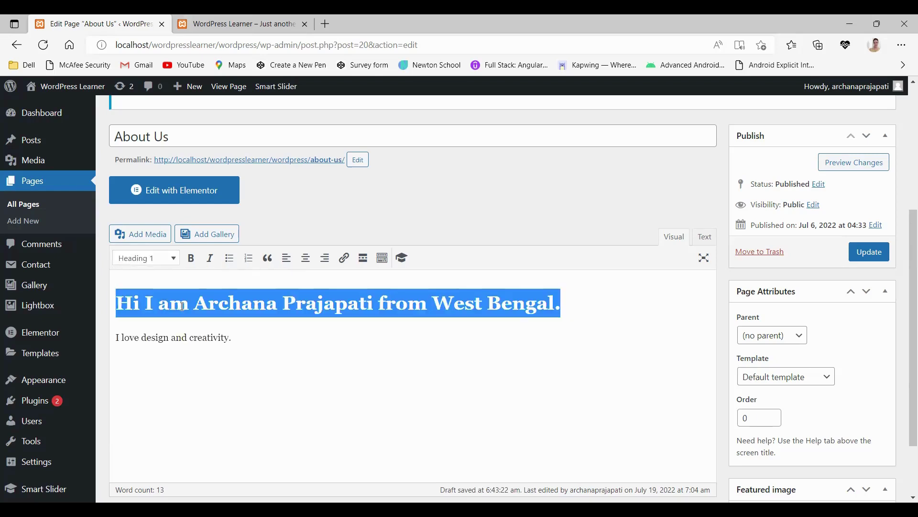
pyautogui.click(172, 261)
pyautogui.click(195, 277)
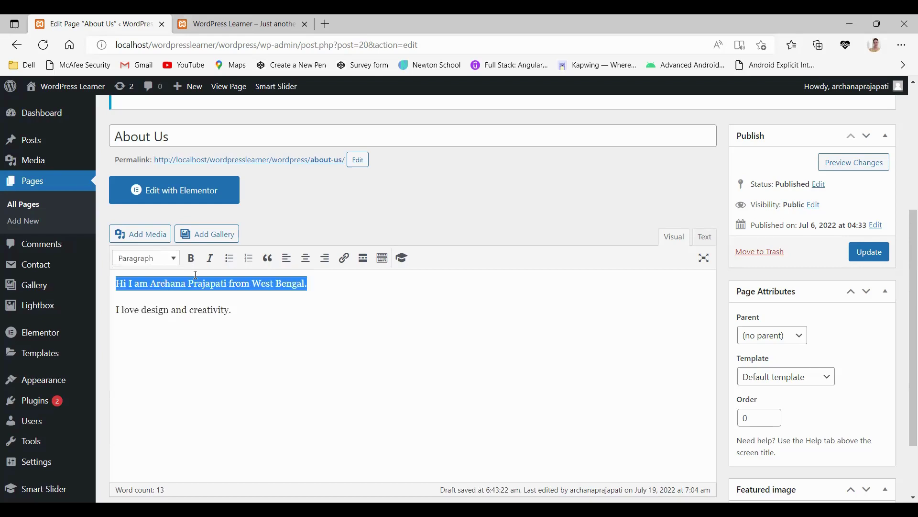
# - Make the greeting line bold and italic, and try it as a bulleted list before making it a numbered list
pyautogui.click(191, 258)
pyautogui.click(209, 259)
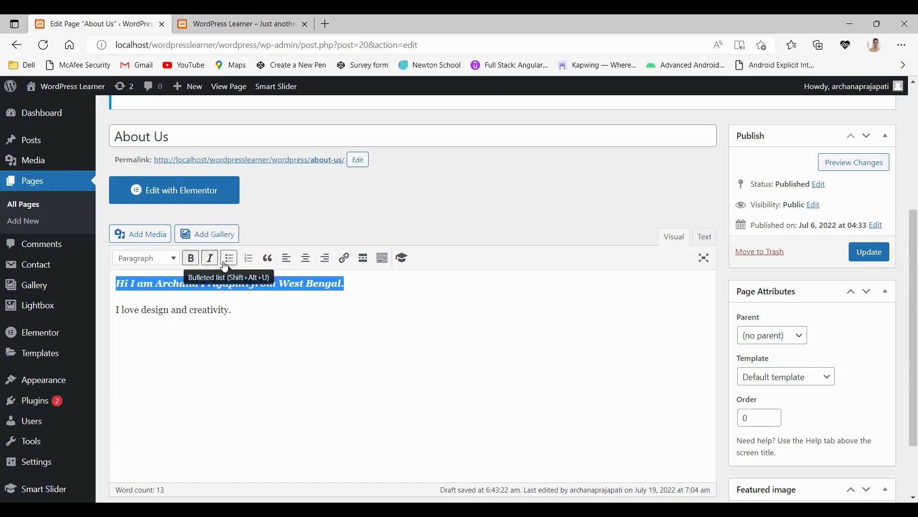
pyautogui.click(230, 266)
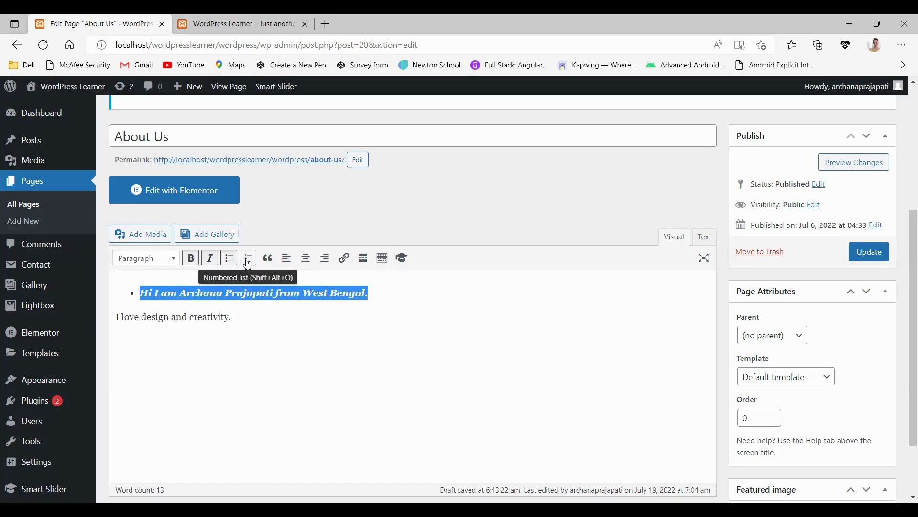
pyautogui.click(248, 265)
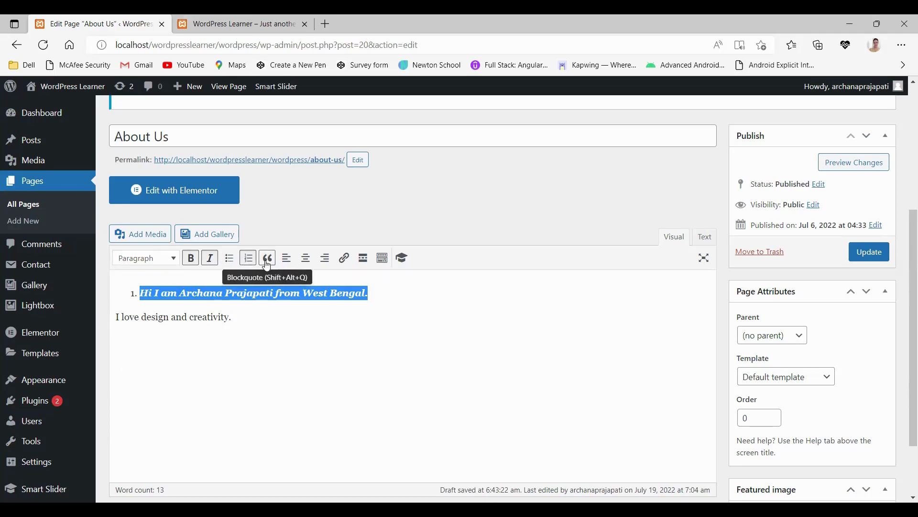
# - Format the greeting line as a blockquote and try left and centre alignment before aligning it right
pyautogui.click(267, 259)
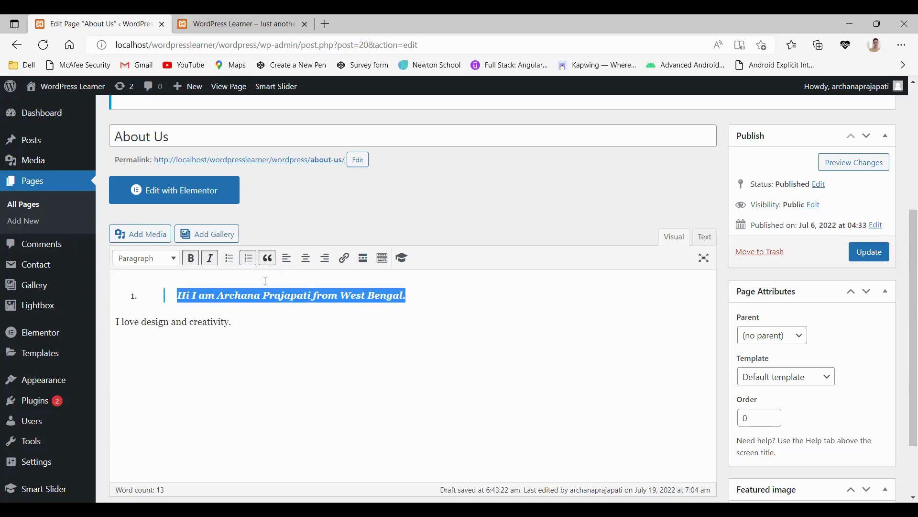
pyautogui.click(286, 259)
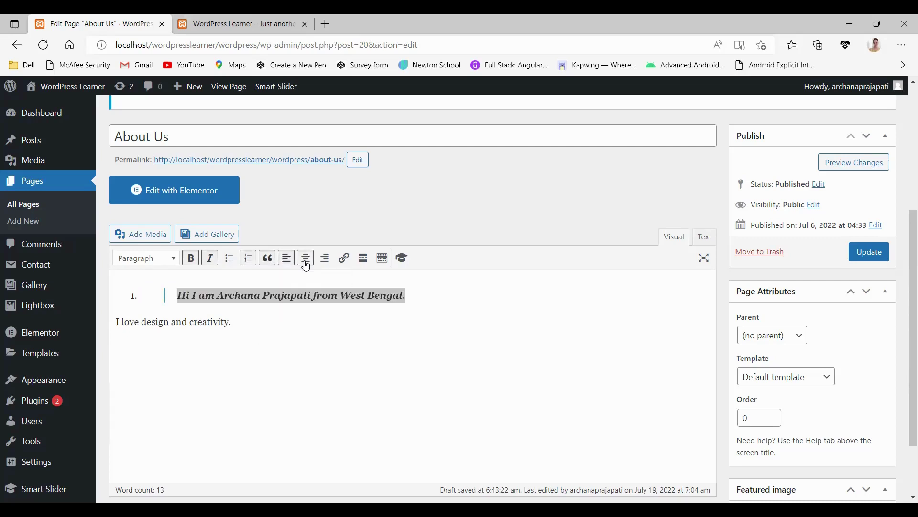
pyautogui.click(306, 261)
pyautogui.click(324, 260)
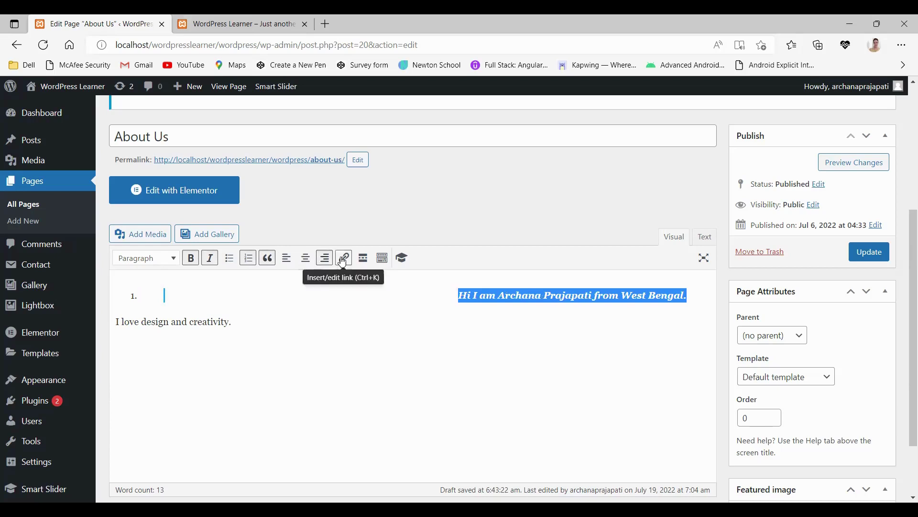
pyautogui.click(343, 259)
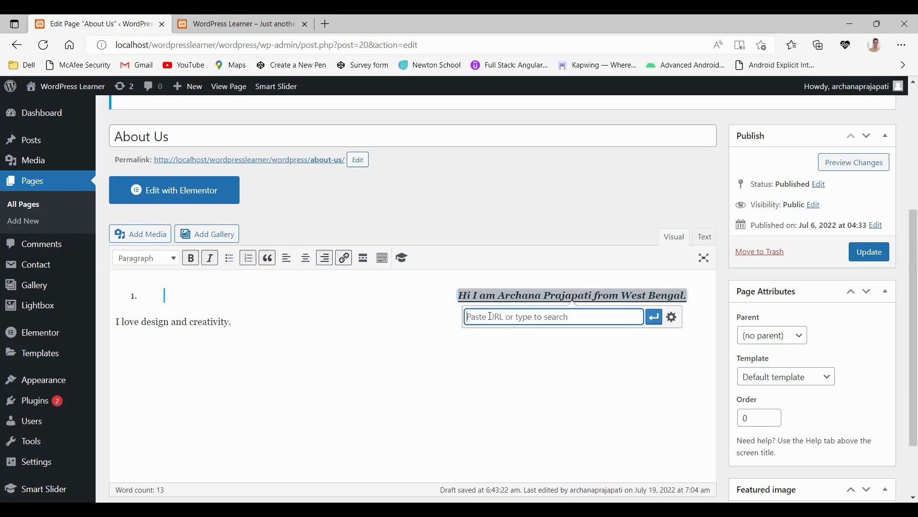
pyautogui.write('g')
pyautogui.press('BackSpace')
pyautogui.write('ww')
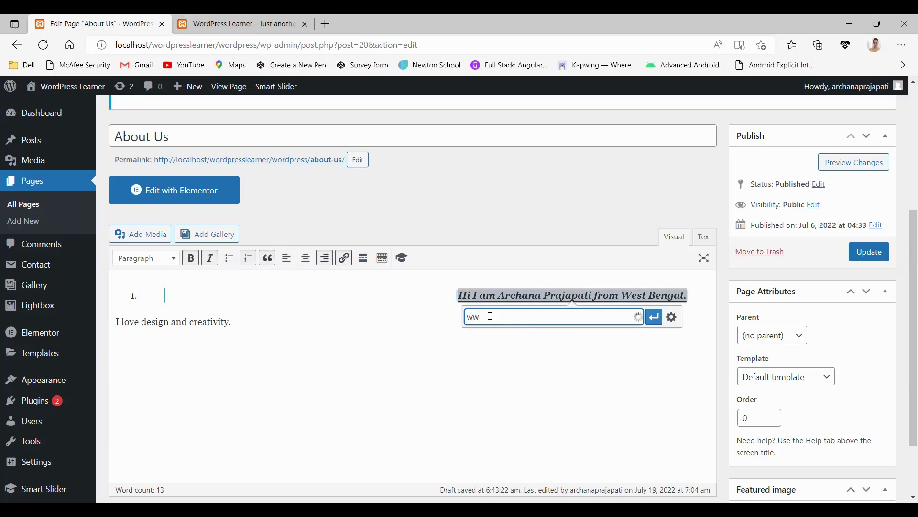
pyautogui.write('w.google.com')
pyautogui.press('Return')
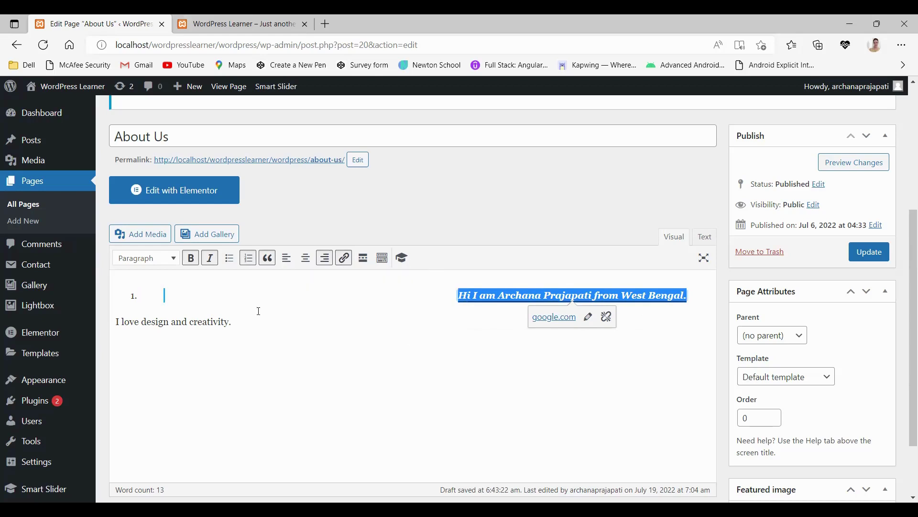
# - Try inserting a Read More tag over the selected second paragraph and undo it
pyautogui.click(236, 323)
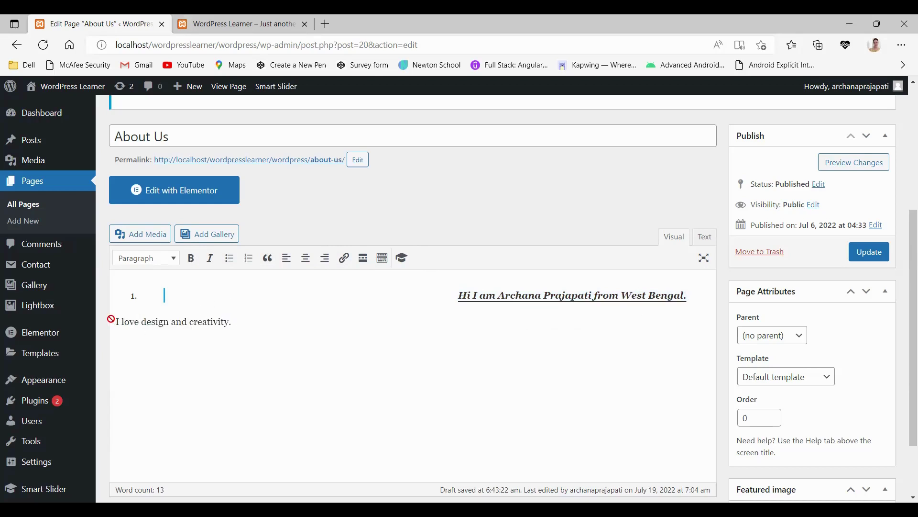
pyautogui.moveTo(230, 319); pyautogui.dragTo(117, 322)
pyautogui.click(365, 262)
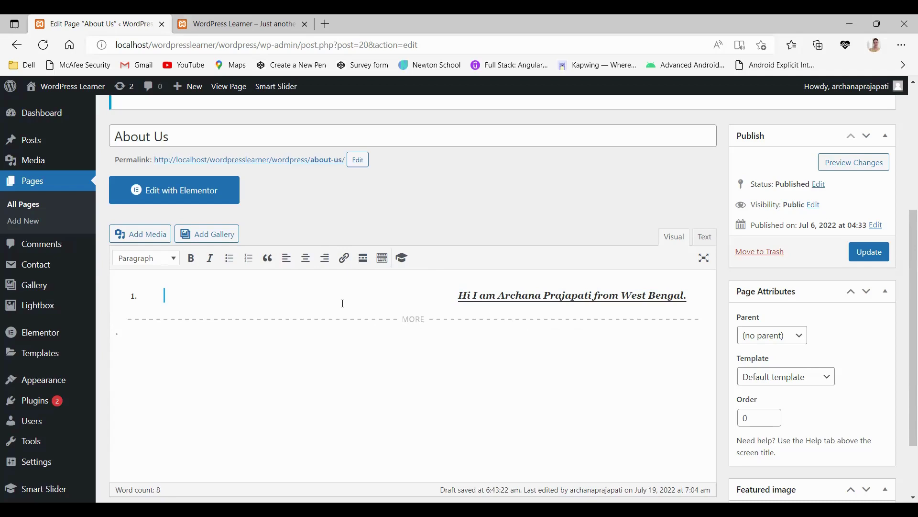
pyautogui.hotkey('ctrl', 'z')
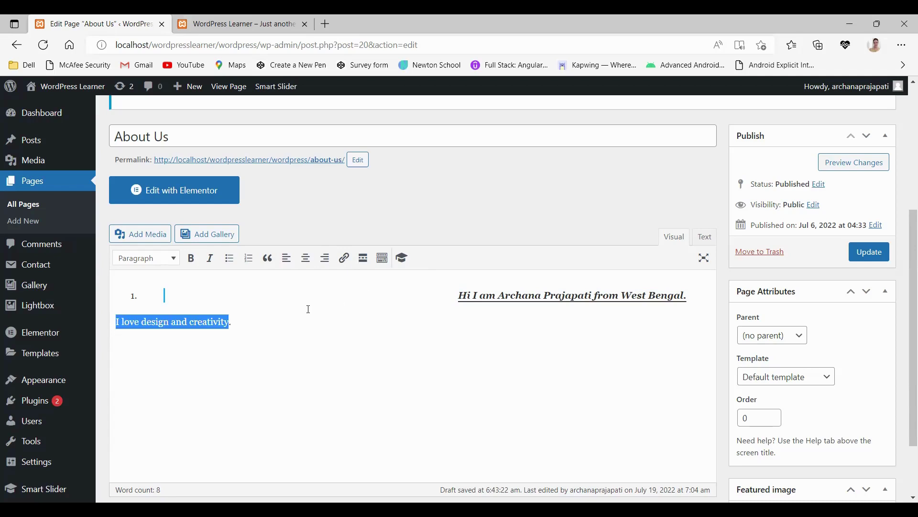
# - Show the additional row of formatting tools and strike through the sentence "I love design and creativity"
pyautogui.click(383, 258)
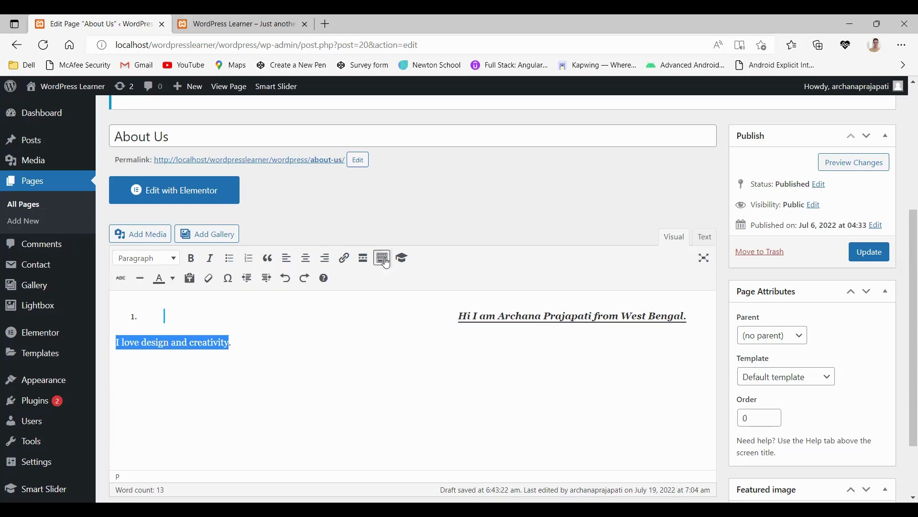
pyautogui.click(121, 280)
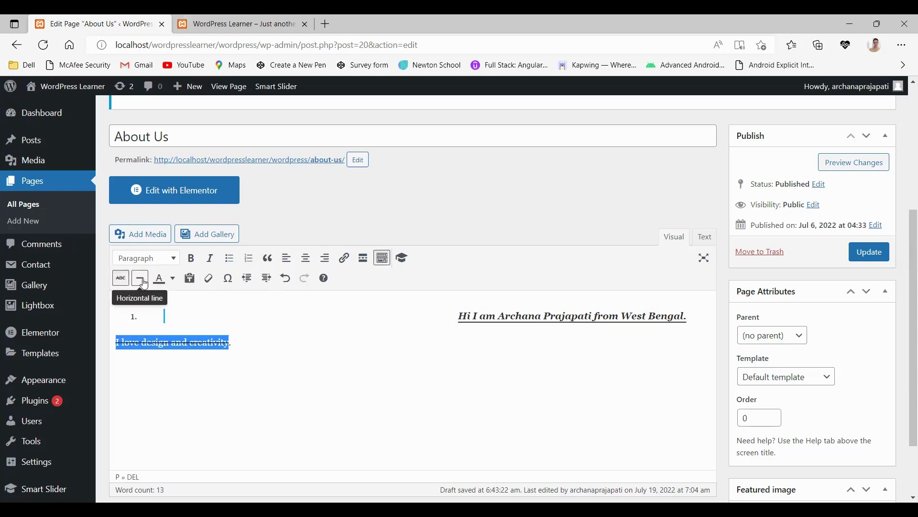
# - Try inserting a horizontal line over the struck-through sentence and undo it
pyautogui.click(141, 279)
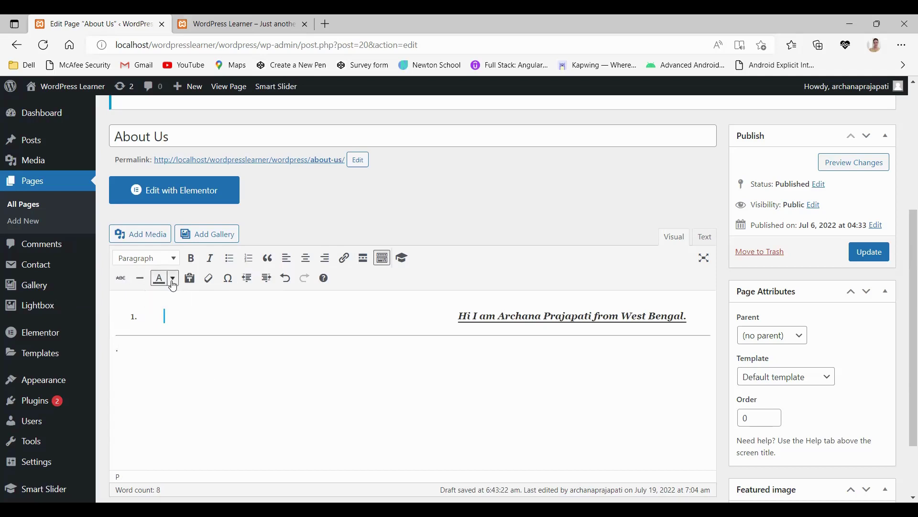
pyautogui.click(173, 281)
pyautogui.hotkey('ctrl', 'z')
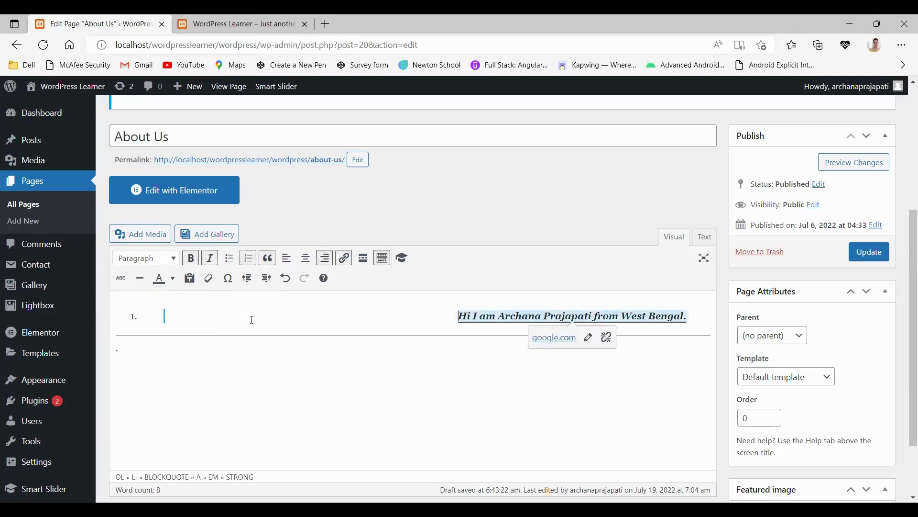
pyautogui.hotkey('ctrl', 'z')
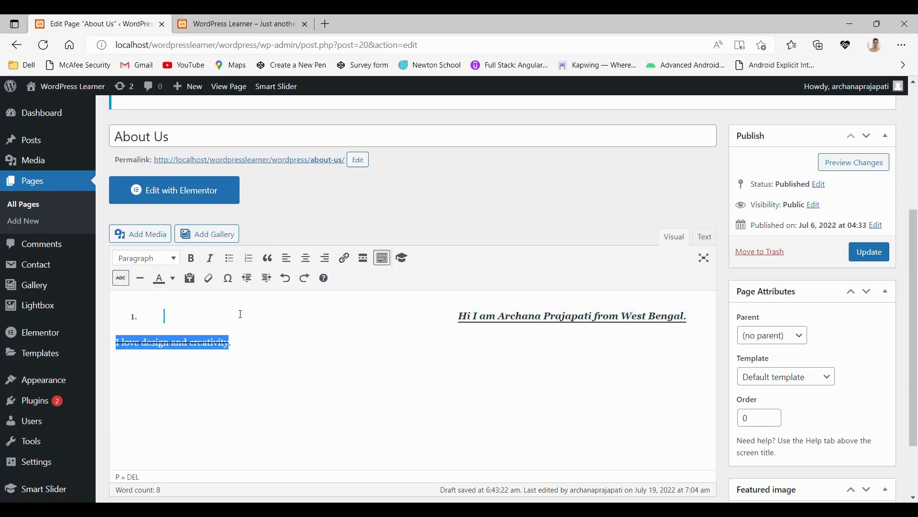
# - Try light orange and white as the text colour of the struck-through sentence and set it to dark orange
pyautogui.click(172, 278)
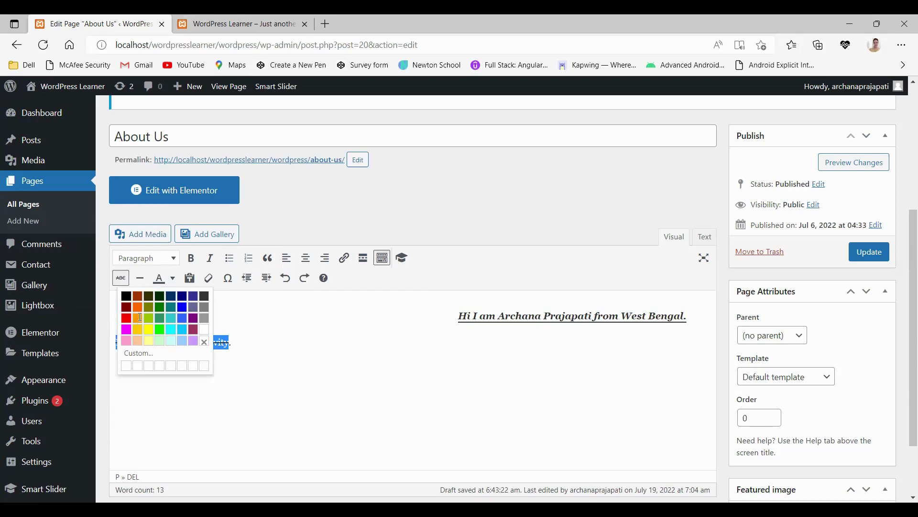
pyautogui.click(171, 280)
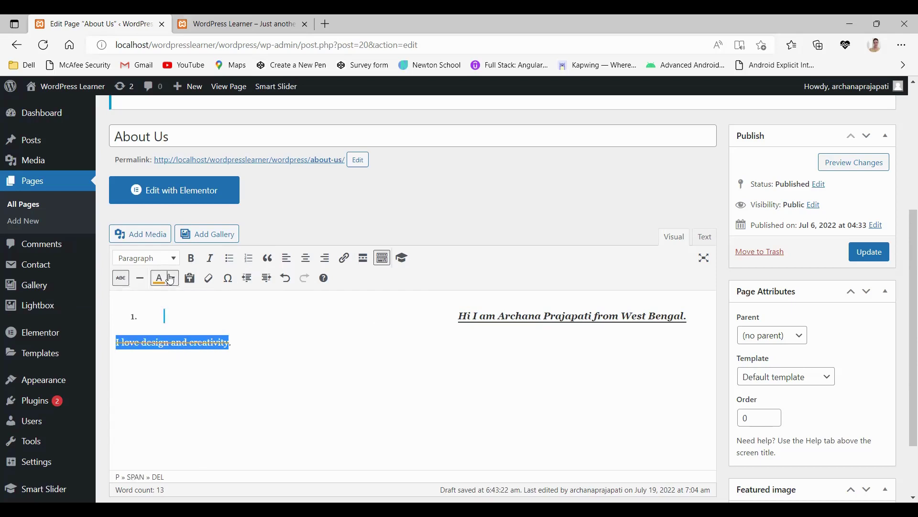
pyautogui.click(171, 280)
pyautogui.click(207, 328)
pyautogui.click(173, 279)
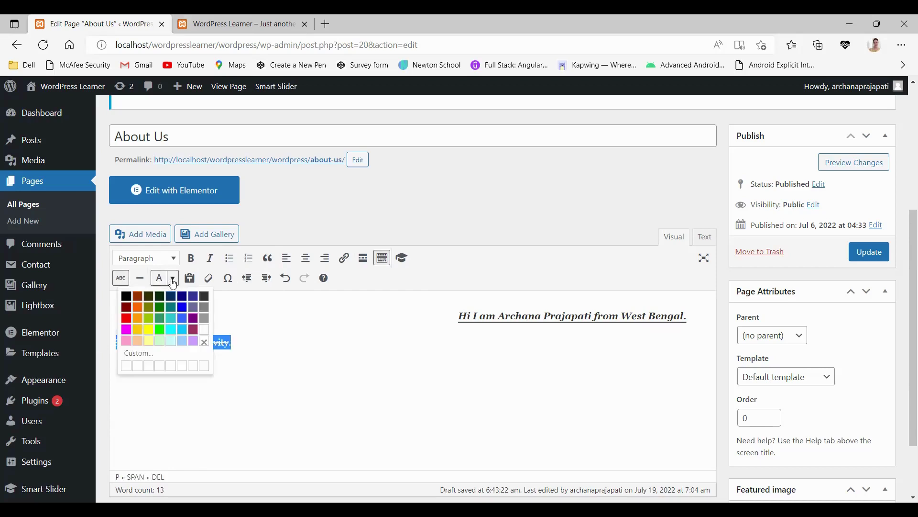
pyautogui.click(137, 312)
pyautogui.click(248, 342)
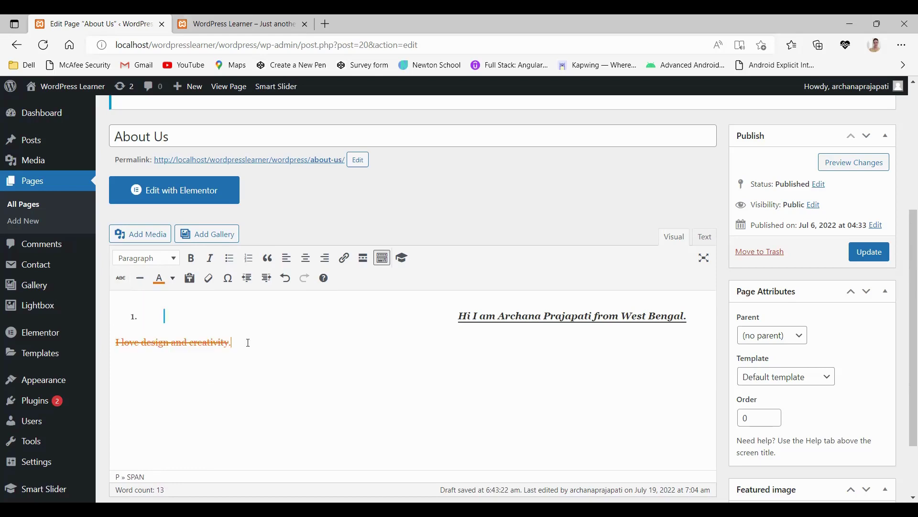
# - Turn on the Paste as text mode of the editor
pyautogui.moveTo(248, 343); pyautogui.dragTo(116, 342)
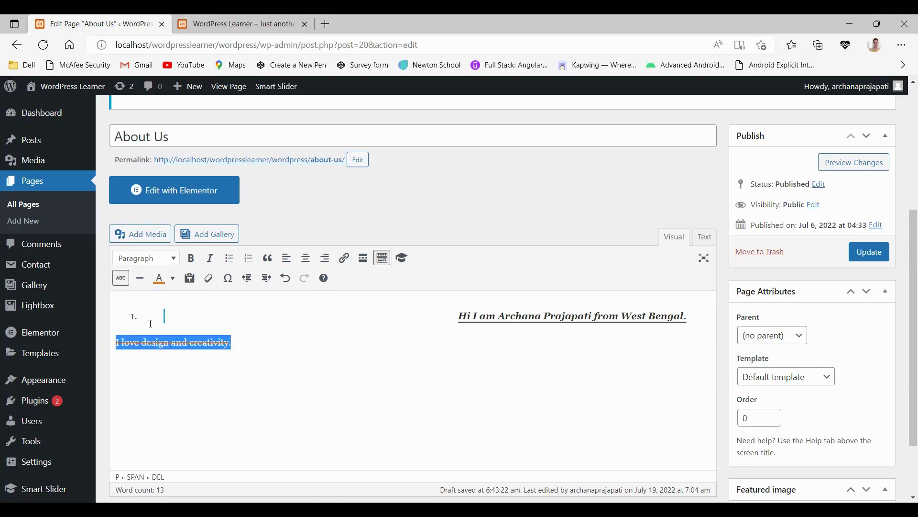
pyautogui.click(174, 279)
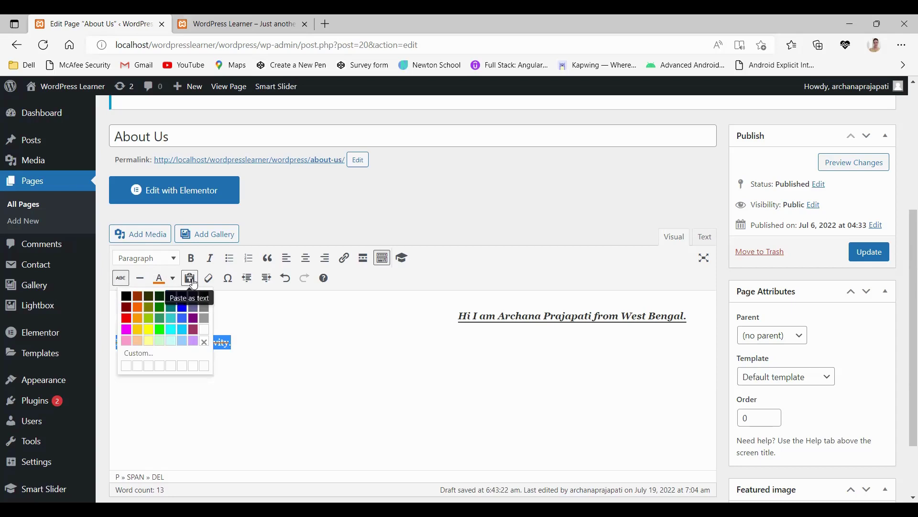
pyautogui.click(190, 278)
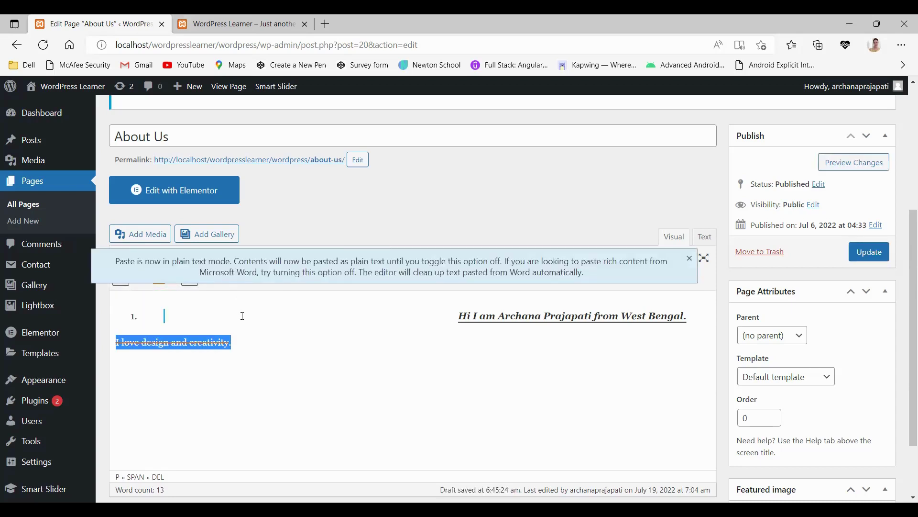
pyautogui.click(244, 340)
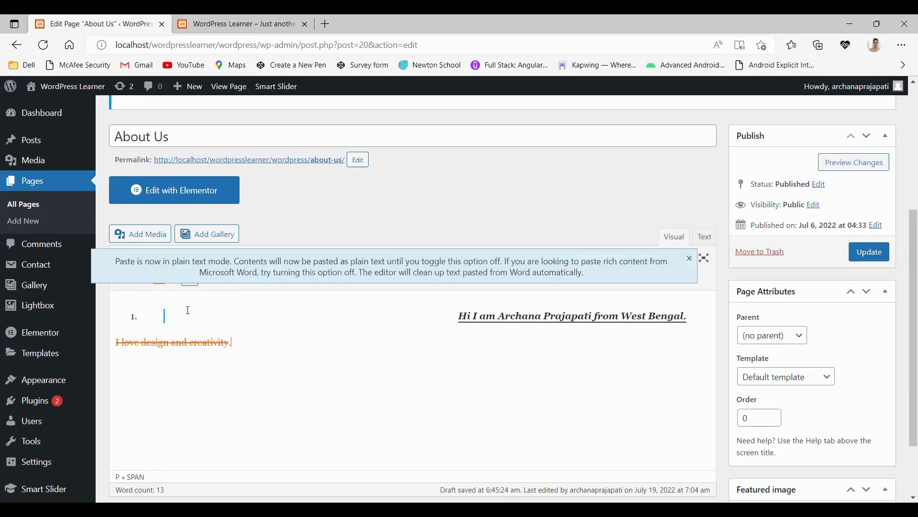
# - Clear the formatting of the word "Hi" at the start of the greeting line
pyautogui.tripleClick(458, 316)
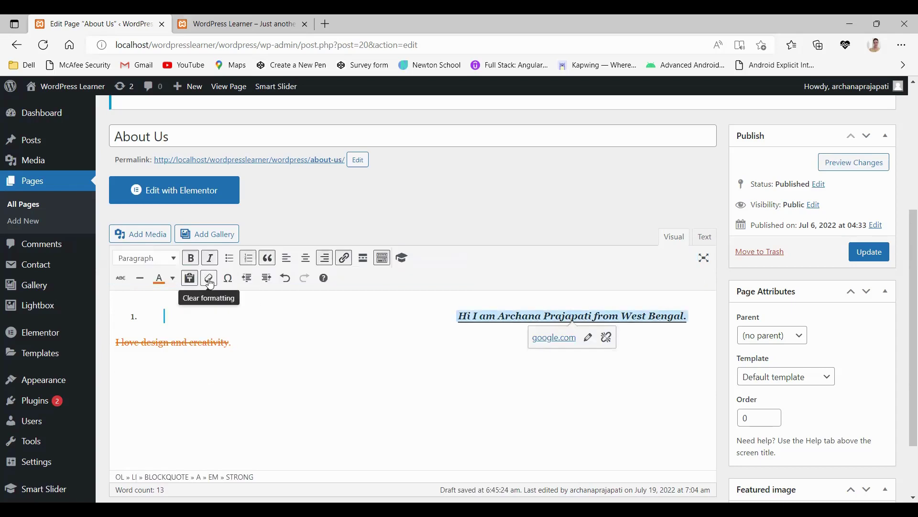
pyautogui.click(209, 283)
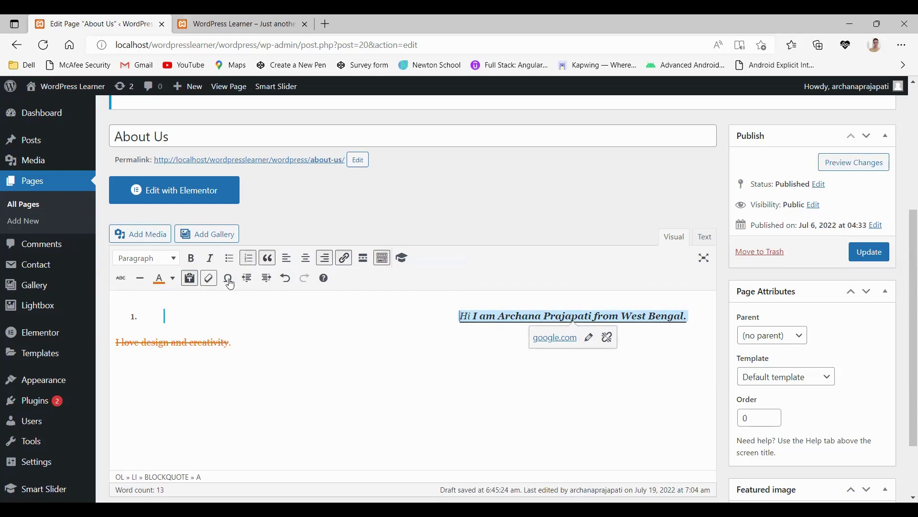
# - Insert the special character £ on a new line below the struck-through sentence
pyautogui.click(234, 344)
pyautogui.press('Return')
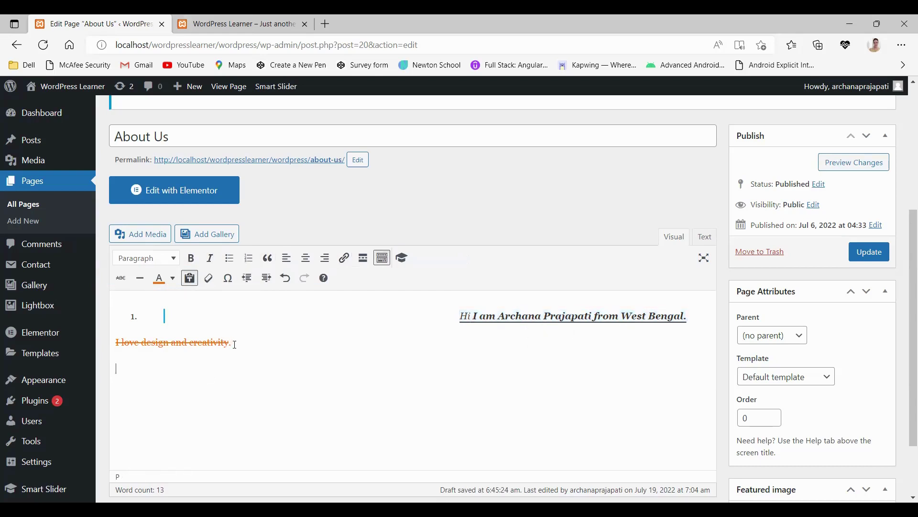
pyautogui.click(228, 278)
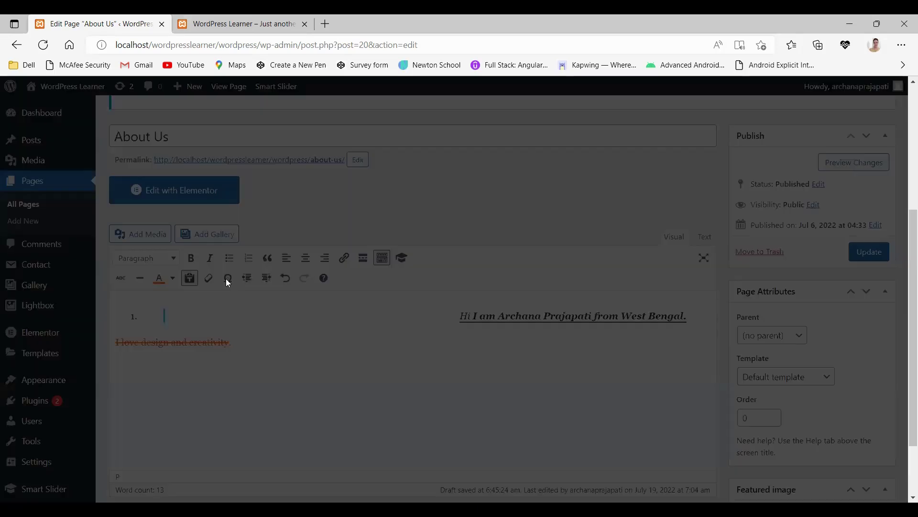
pyautogui.scroll(-2, 419, 287)
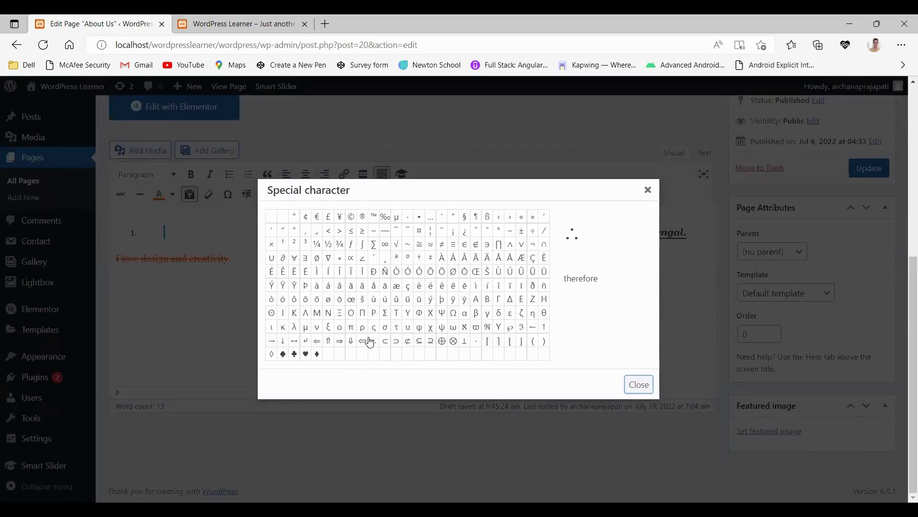
pyautogui.click(328, 217)
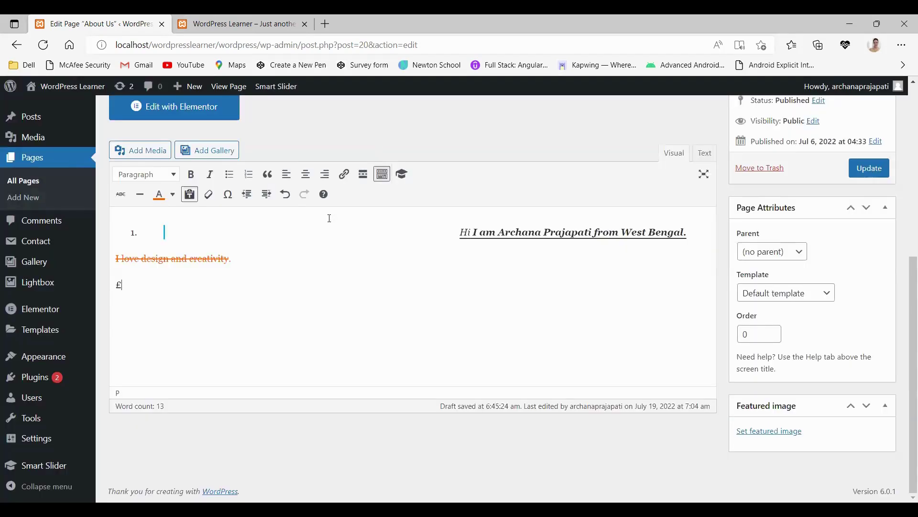
# - Indent the £ line by one level, trying out decrease indent, undo and redo on it
pyautogui.click(267, 202)
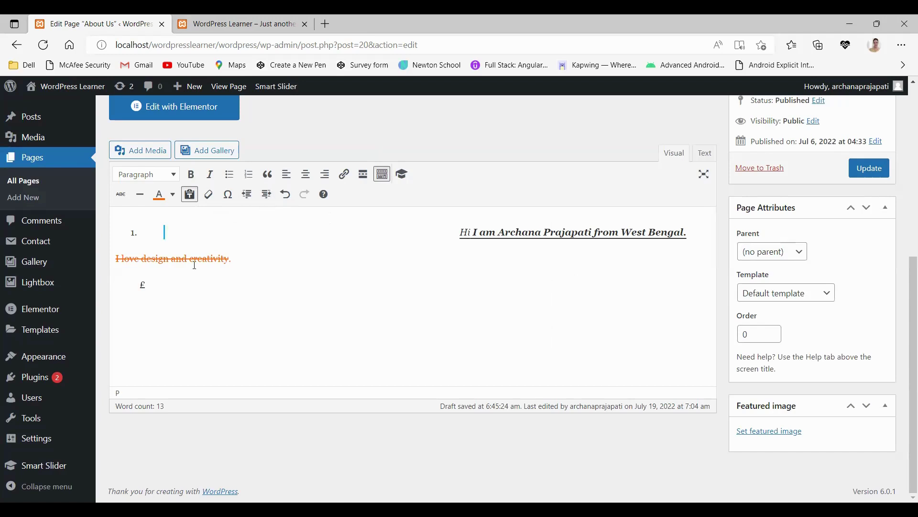
pyautogui.click(253, 198)
pyautogui.click(266, 194)
pyautogui.click(285, 195)
pyautogui.click(304, 194)
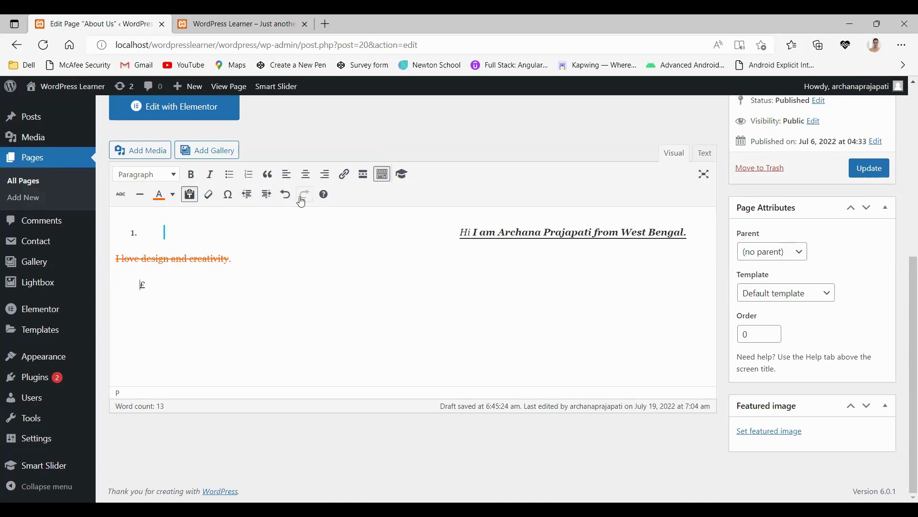
# - Insert the Smart Slider named "My project" above the £ line
pyautogui.click(403, 175)
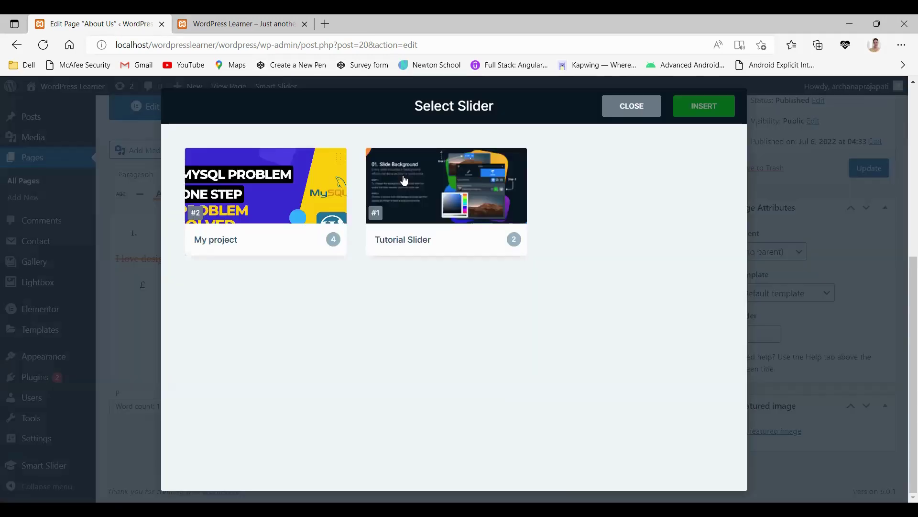
pyautogui.click(277, 205)
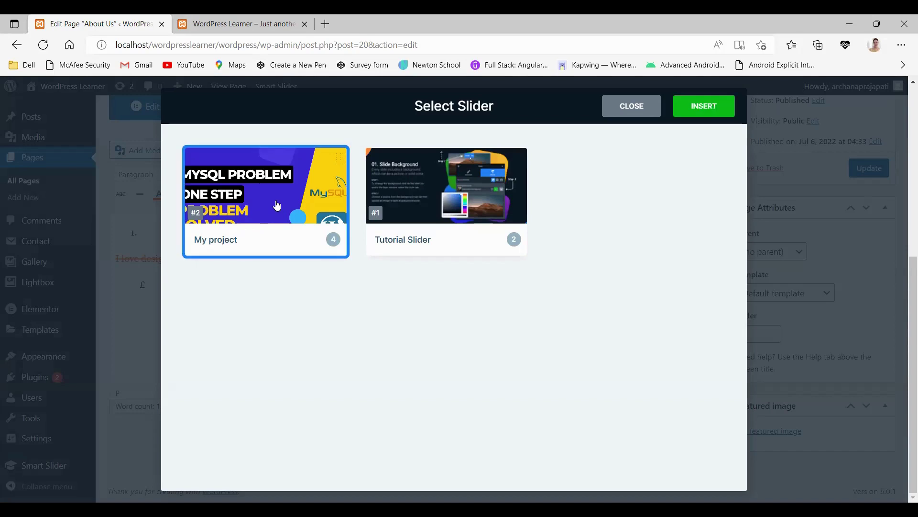
pyautogui.click(693, 116)
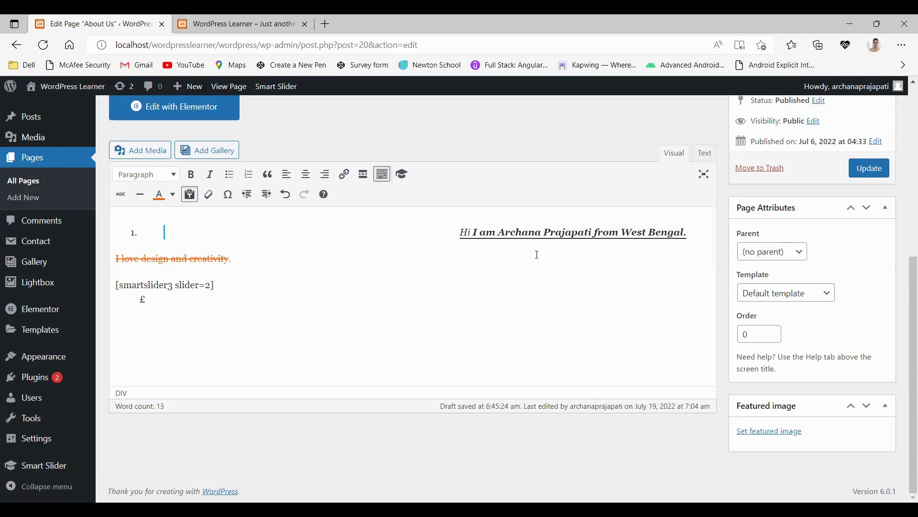
# - Insert the illustration of the man in the orange armchair from the Media Library after the £ line and centre it
pyautogui.click(154, 304)
pyautogui.click(143, 152)
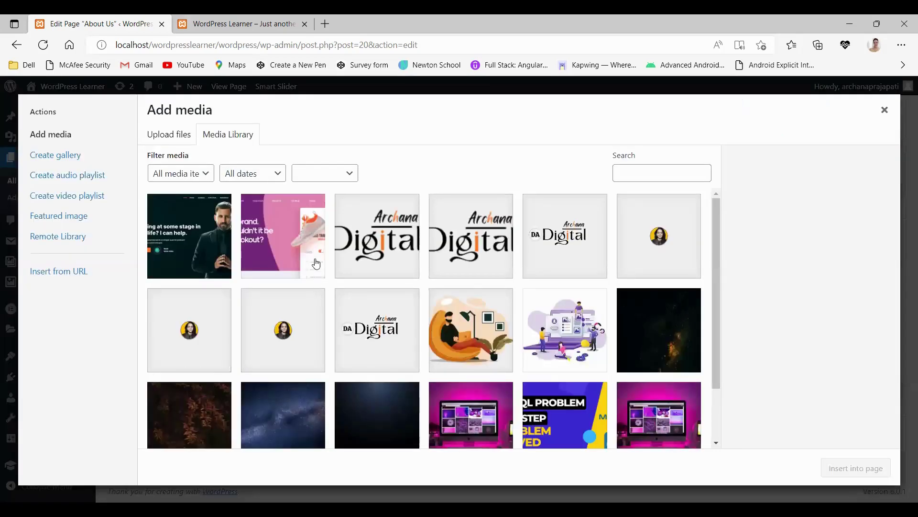
pyautogui.click(289, 245)
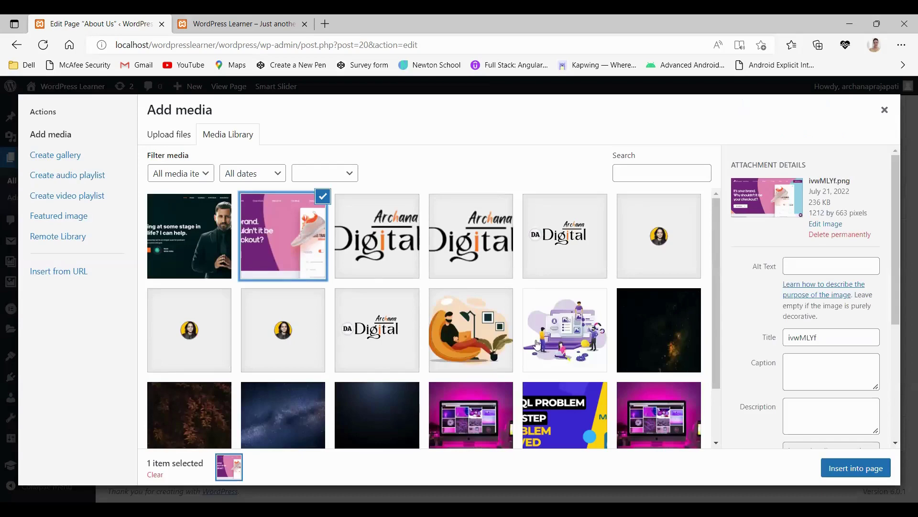
pyautogui.click(600, 347)
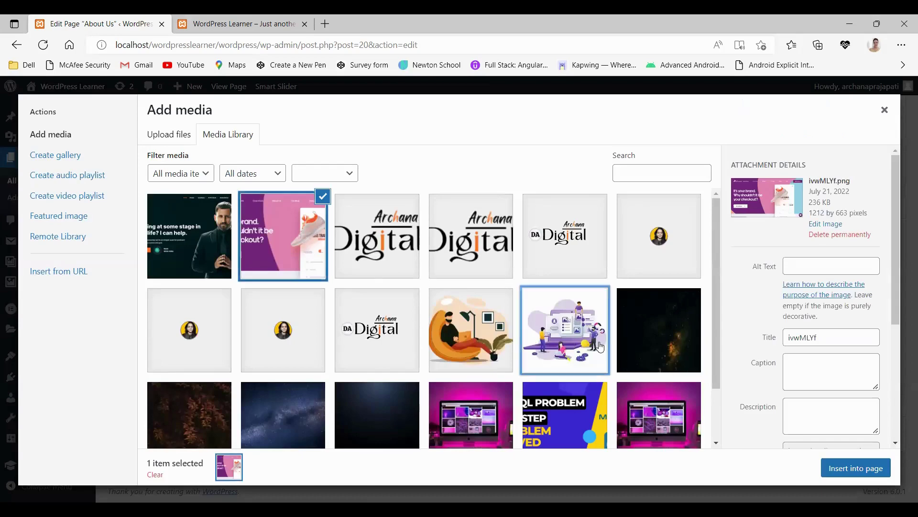
pyautogui.click(500, 363)
pyautogui.click(850, 469)
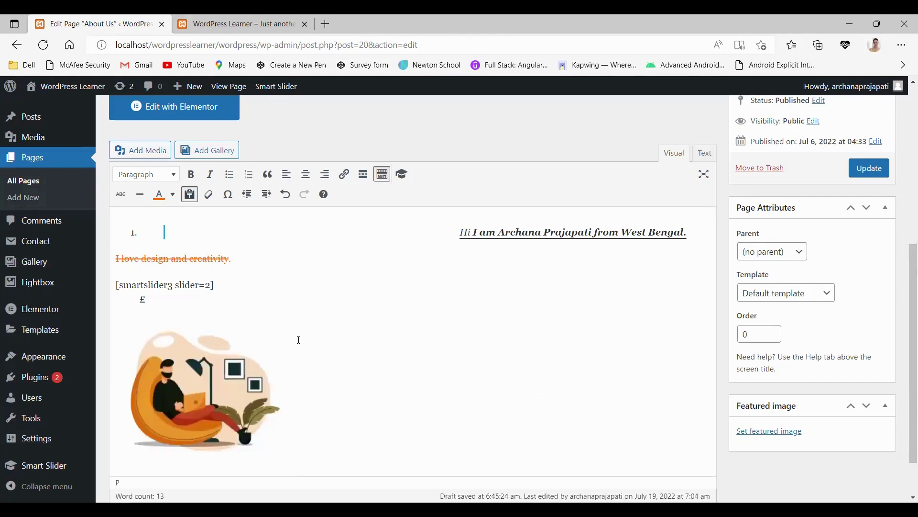
pyautogui.click(283, 367)
pyautogui.click(305, 174)
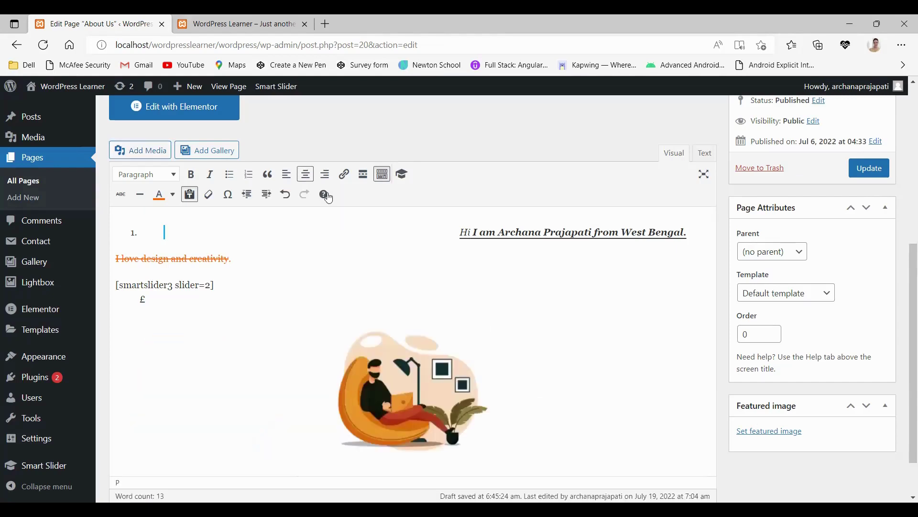
# - Insert the gallery named "gallery" on a new line below the armchair illustration
pyautogui.press('Return')
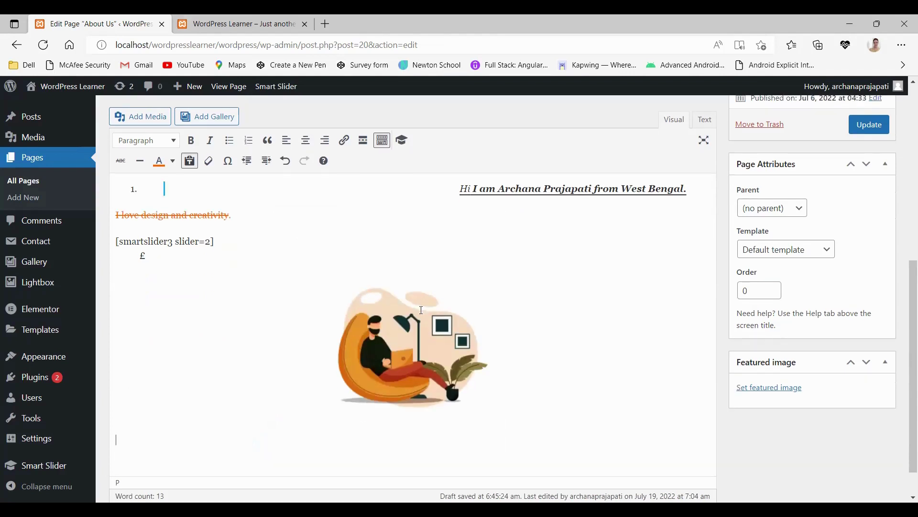
pyautogui.click(217, 120)
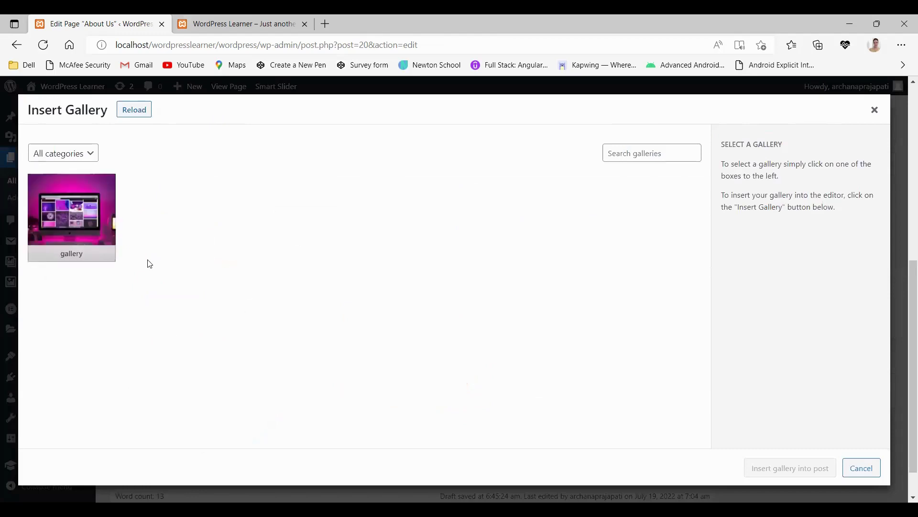
pyautogui.click(74, 247)
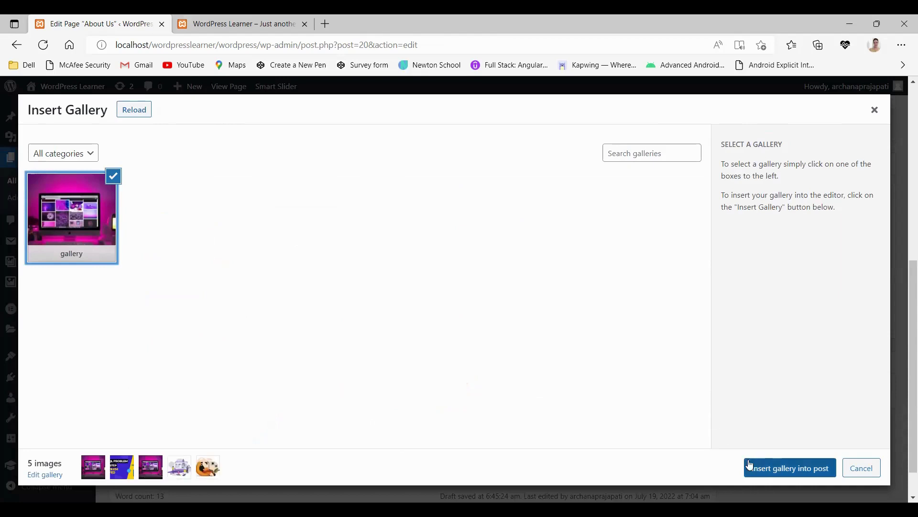
pyautogui.click(770, 467)
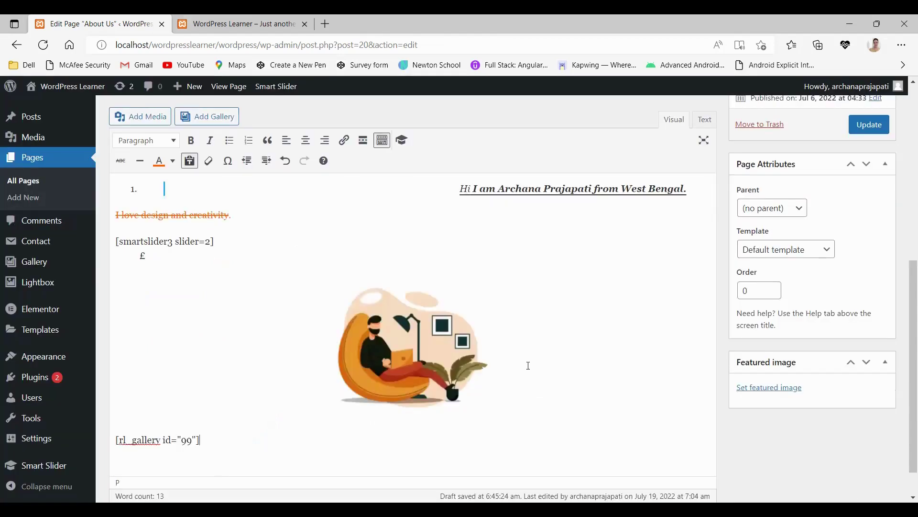
pyautogui.scroll(-2, 203, 383)
pyautogui.moveTo(200, 372); pyautogui.dragTo(103, 376)
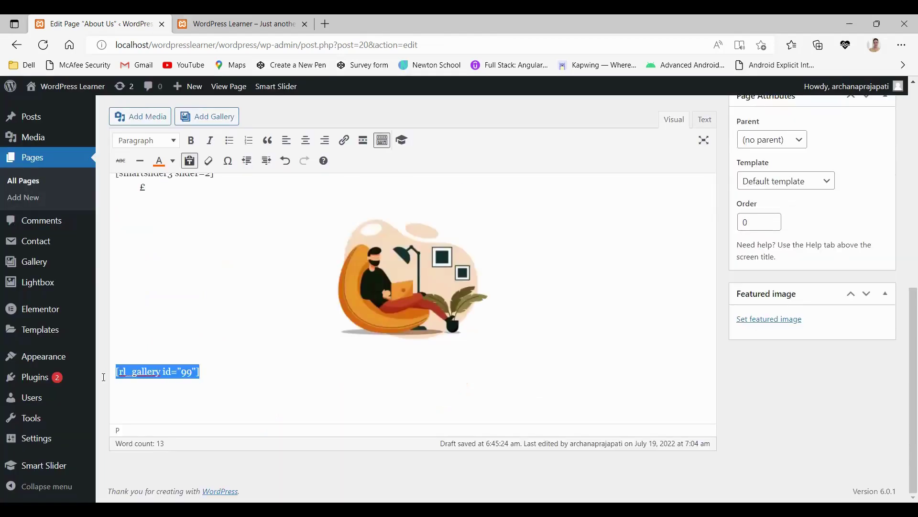
pyautogui.click(221, 369)
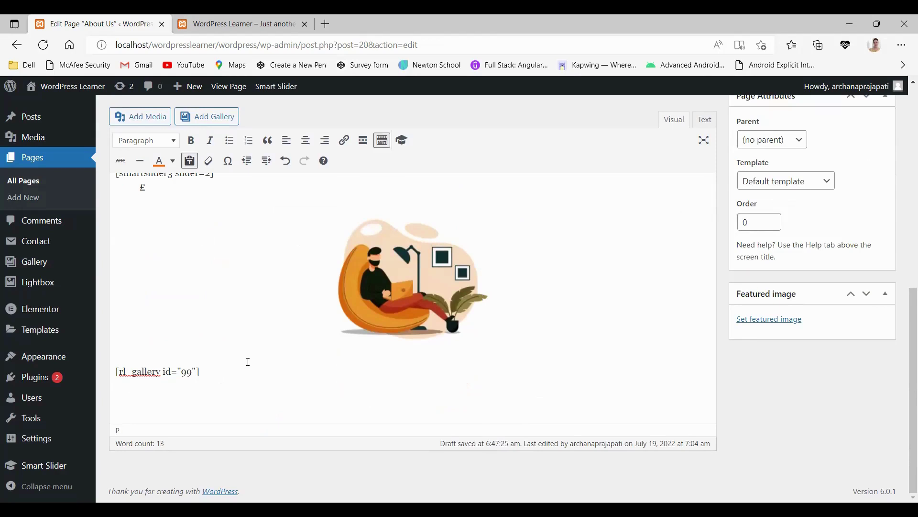
# - Review the content of the About Us page in the editor and update the page
pyautogui.scroll(3, 249, 362)
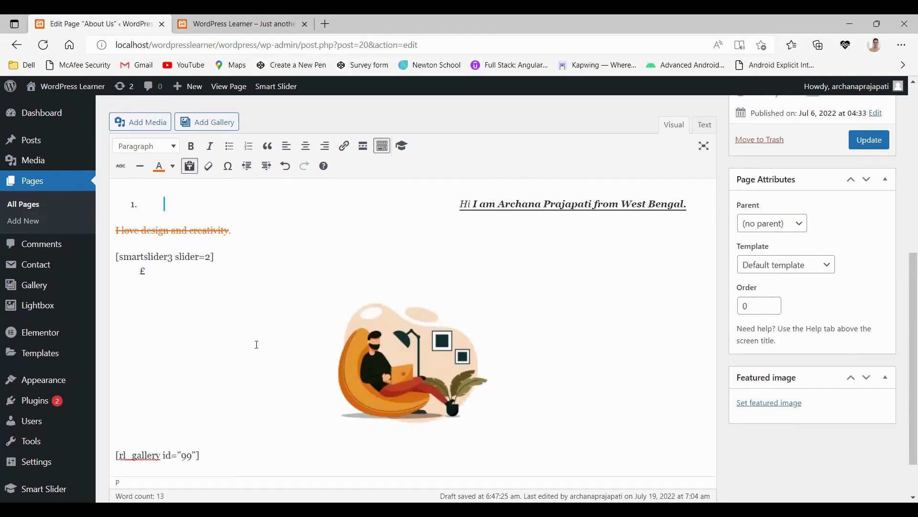
pyautogui.scroll(3, 307, 283)
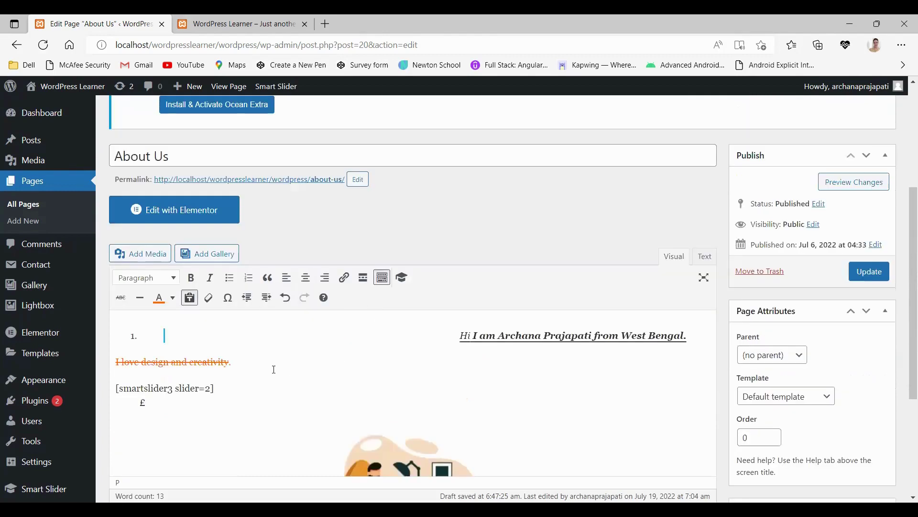
pyautogui.scroll(-3, 483, 358)
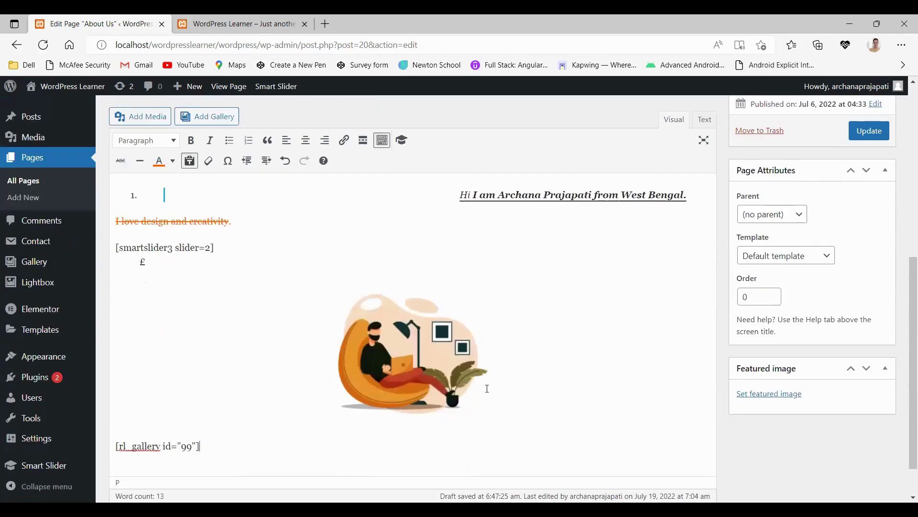
pyautogui.scroll(2, 660, 279)
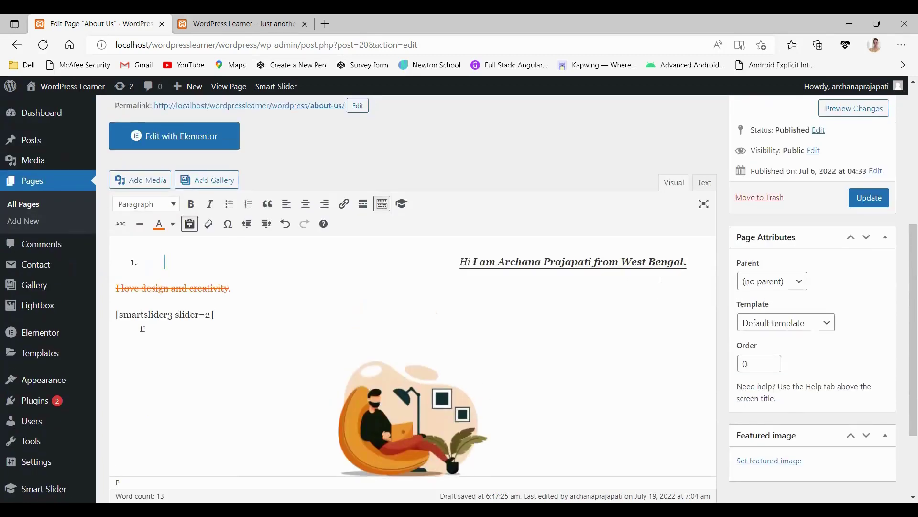
pyautogui.click(872, 204)
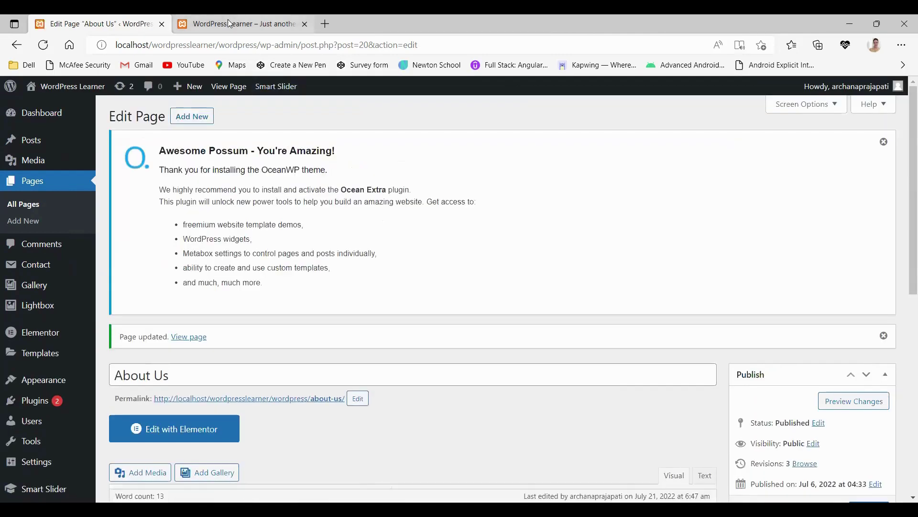
# - Open About Us on the live site, examine its text, slider, image and gallery, and return to the page editor
pyautogui.click(230, 23)
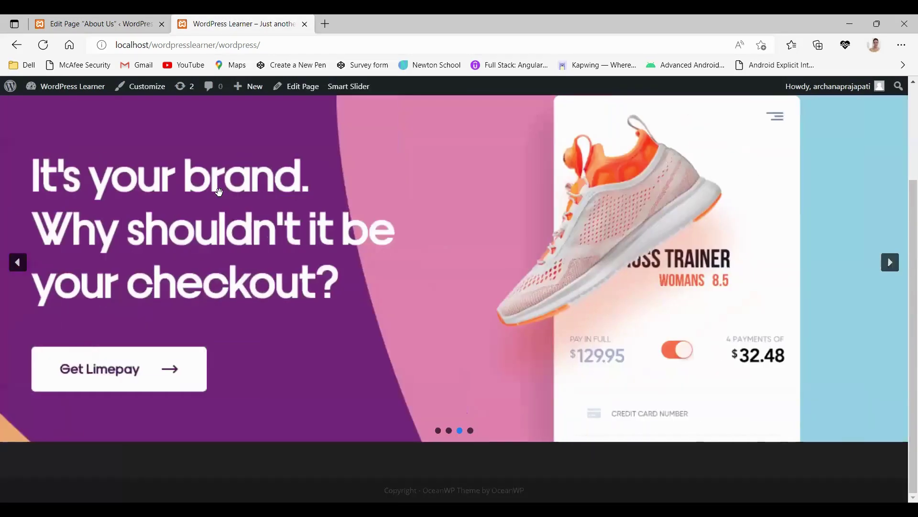
pyautogui.scroll(3, 220, 191)
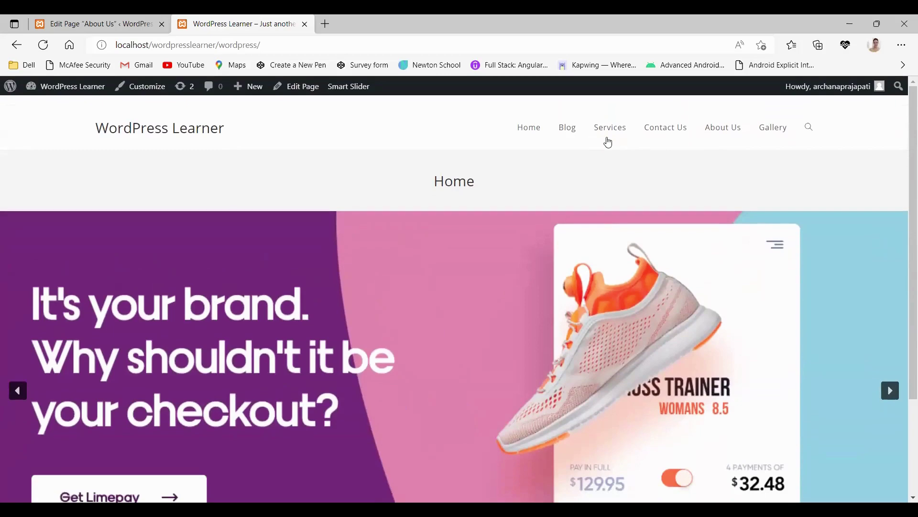
pyautogui.click(717, 127)
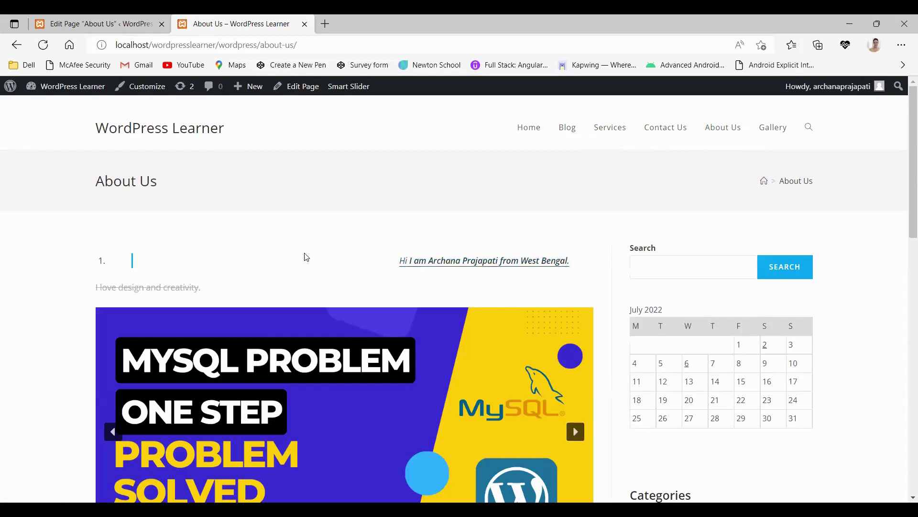
pyautogui.scroll(-2, 307, 257)
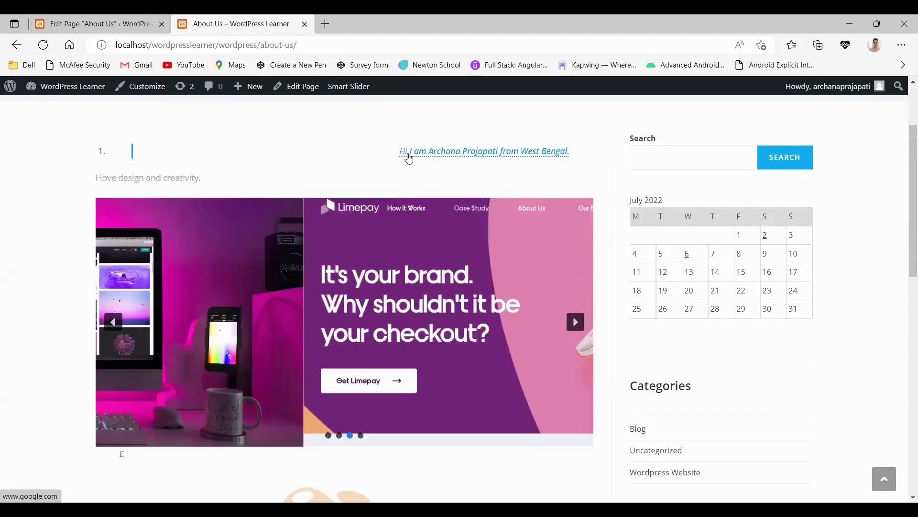
pyautogui.moveTo(208, 184); pyautogui.dragTo(90, 178)
pyautogui.scroll(-1, 88, 238)
pyautogui.scroll(-2, 88, 237)
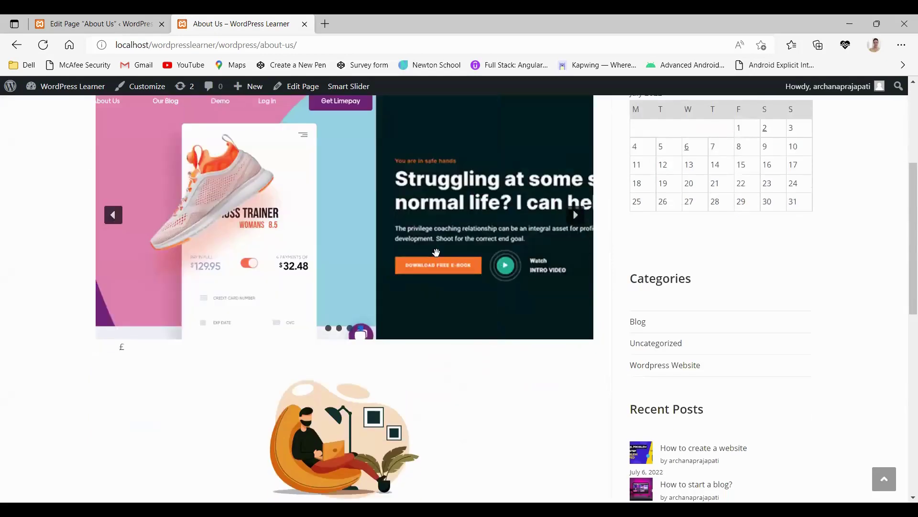
pyautogui.scroll(2, 434, 251)
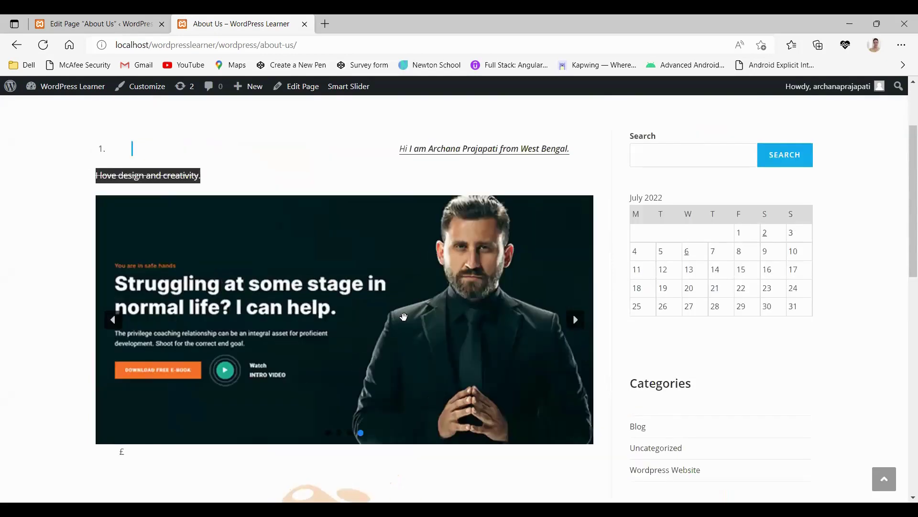
pyautogui.scroll(-4, 436, 252)
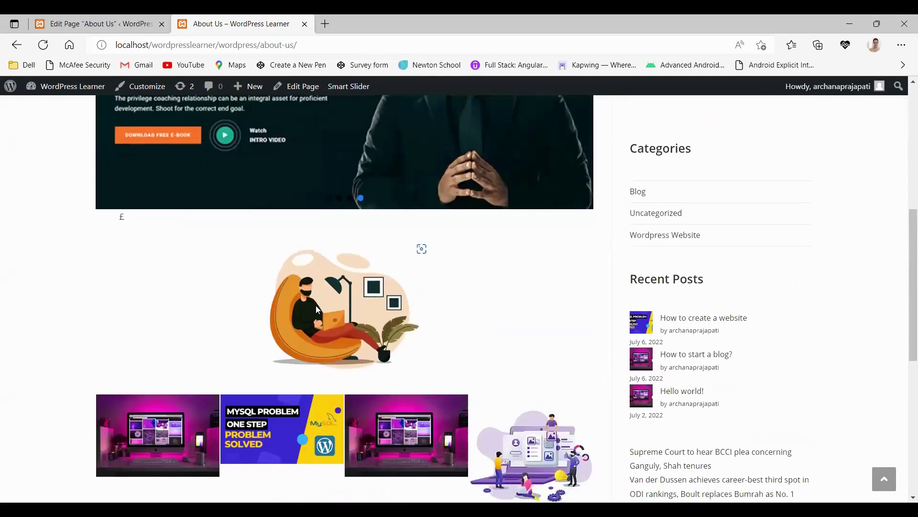
pyautogui.scroll(-4, 316, 305)
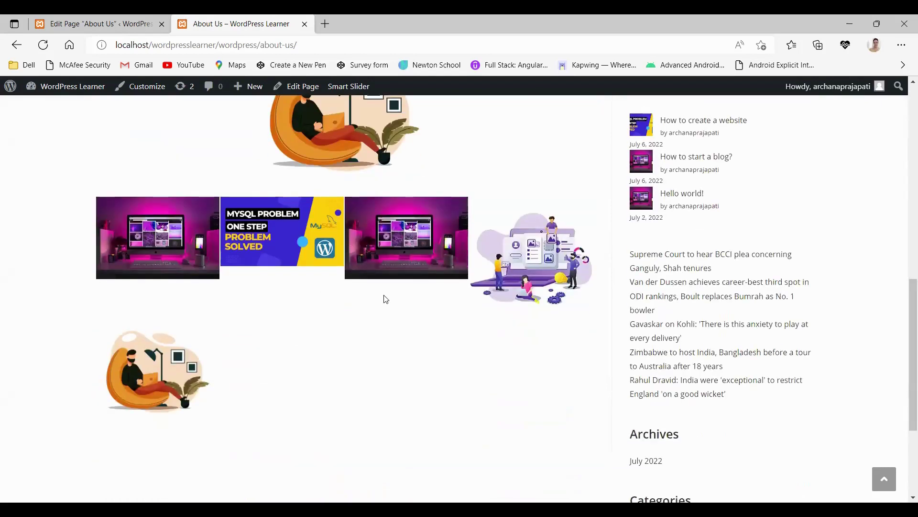
pyautogui.scroll(-3, 300, 322)
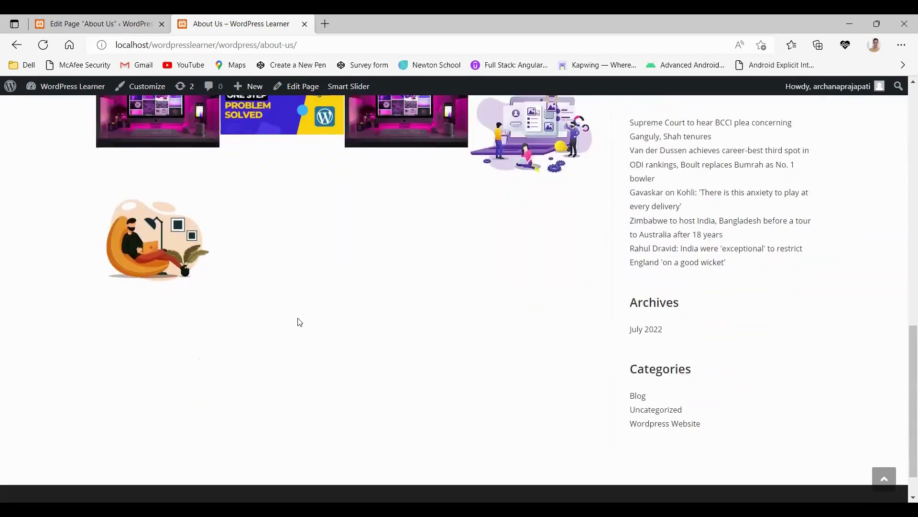
pyautogui.scroll(13, 309, 353)
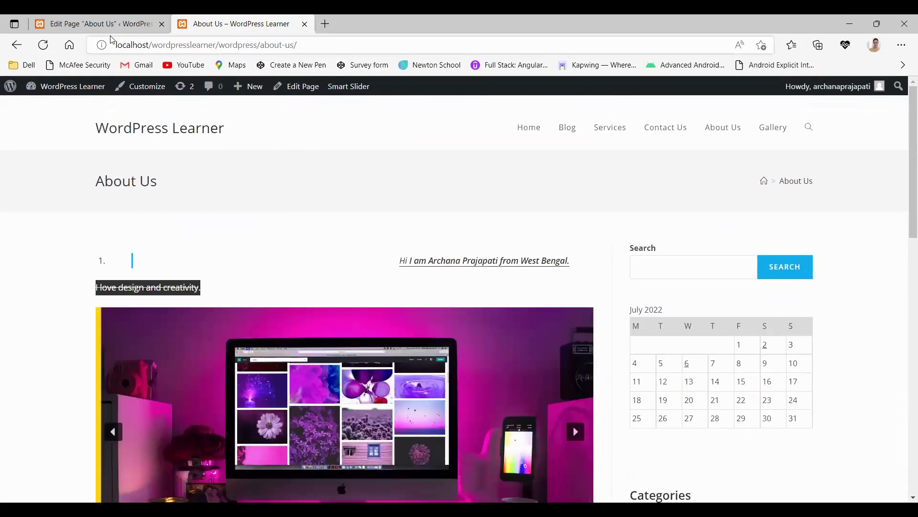
pyautogui.click(106, 25)
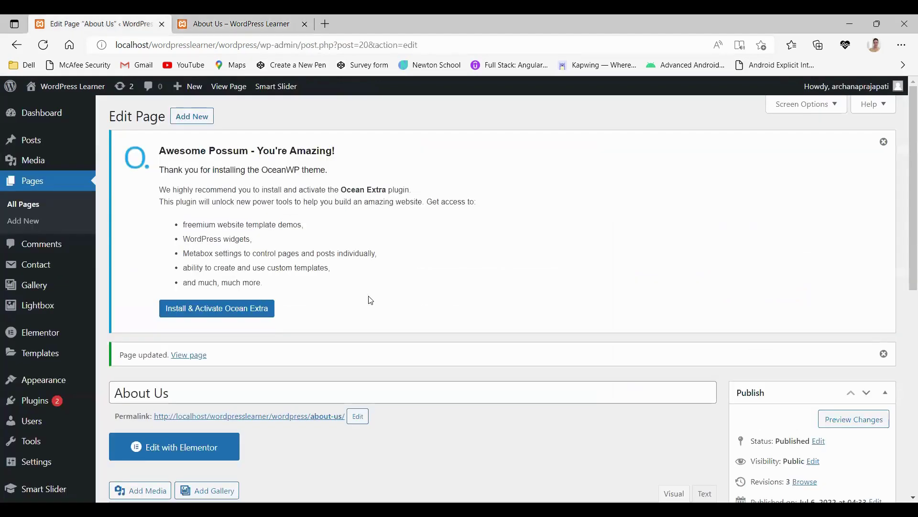